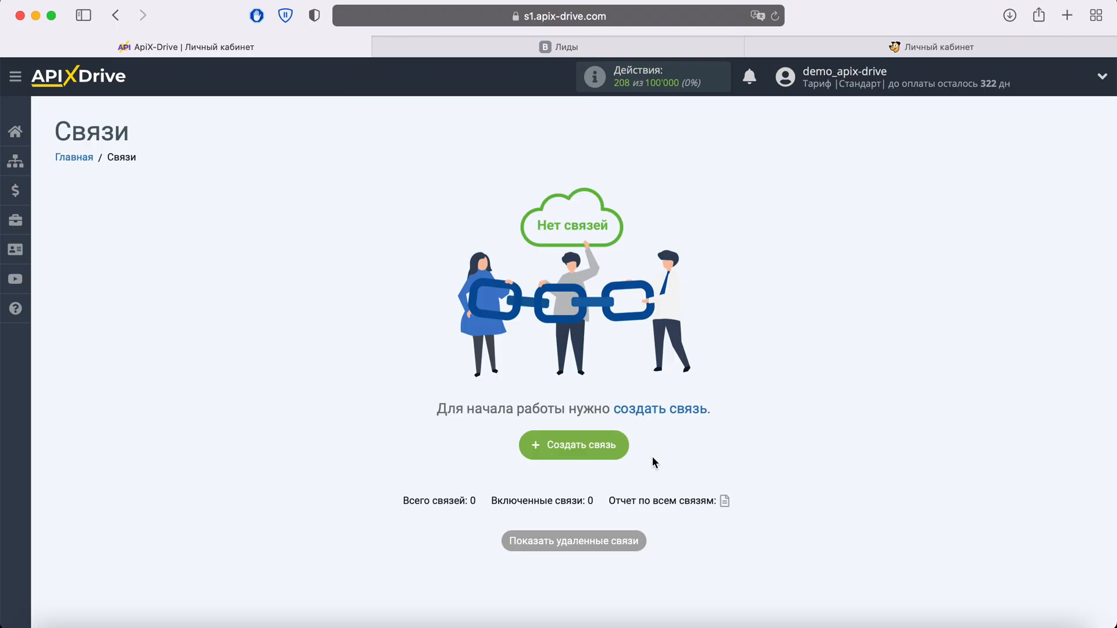
# Create a new connection and set Битрикс24 as its data source system.
pyautogui.click(619, 453)
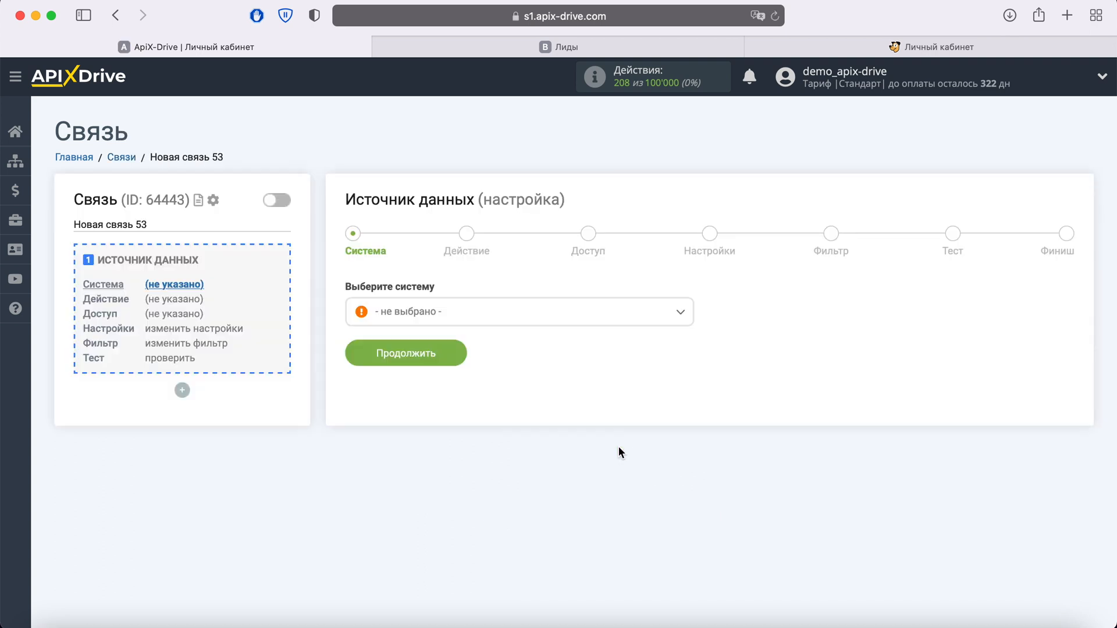
pyautogui.click(675, 314)
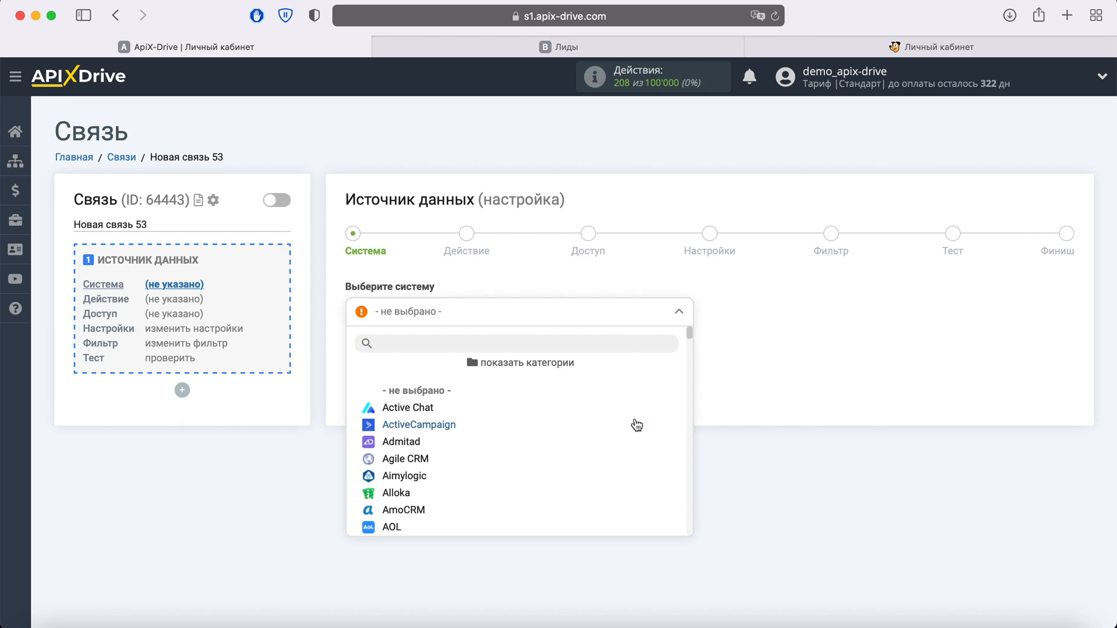
pyautogui.scroll(-5, 636, 425)
pyautogui.scroll(-15, 636, 426)
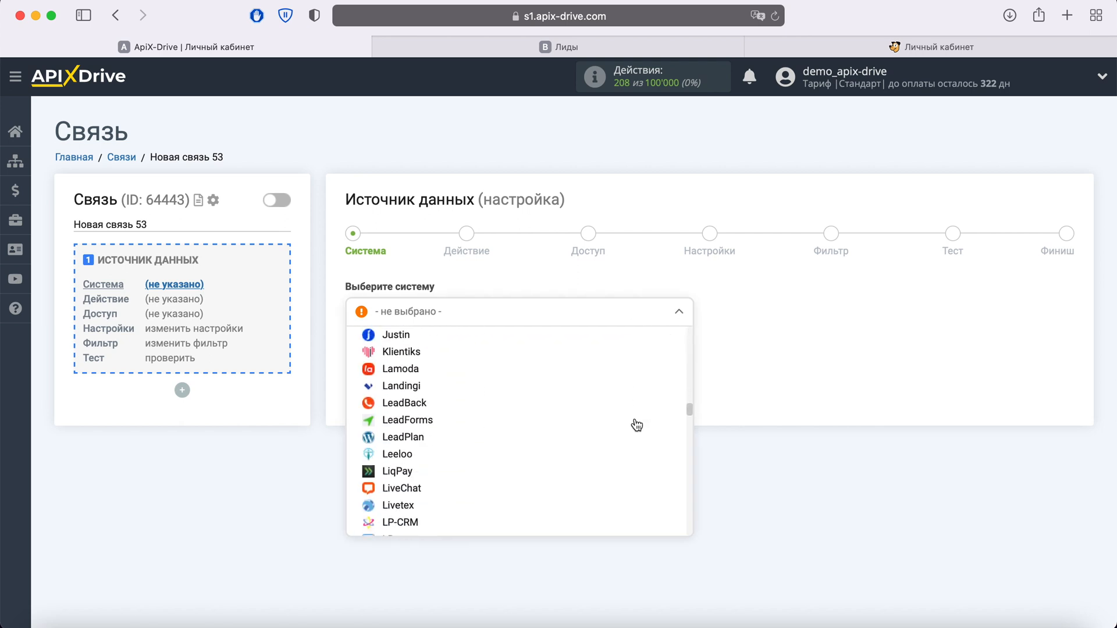
pyautogui.scroll(-20, 637, 425)
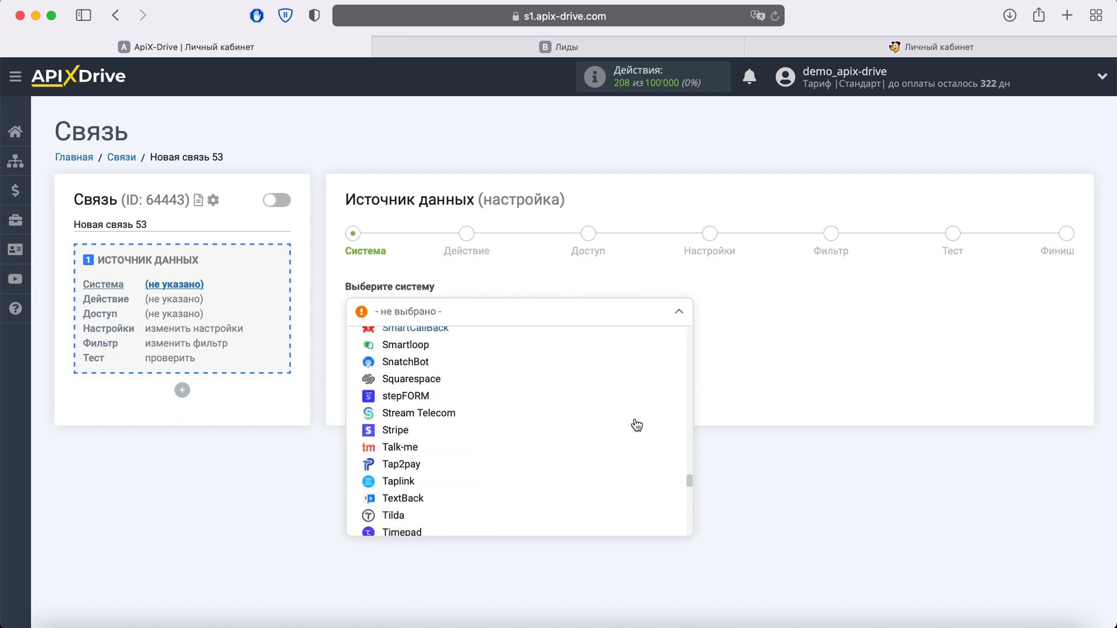
pyautogui.scroll(-10, 636, 425)
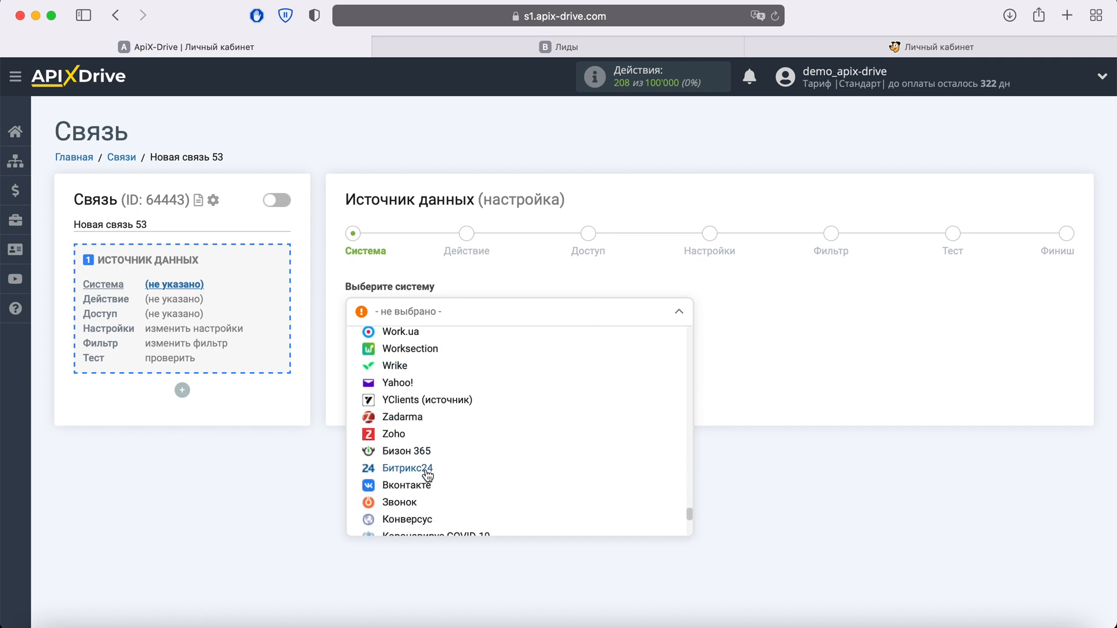
pyautogui.click(425, 472)
pyautogui.click(455, 352)
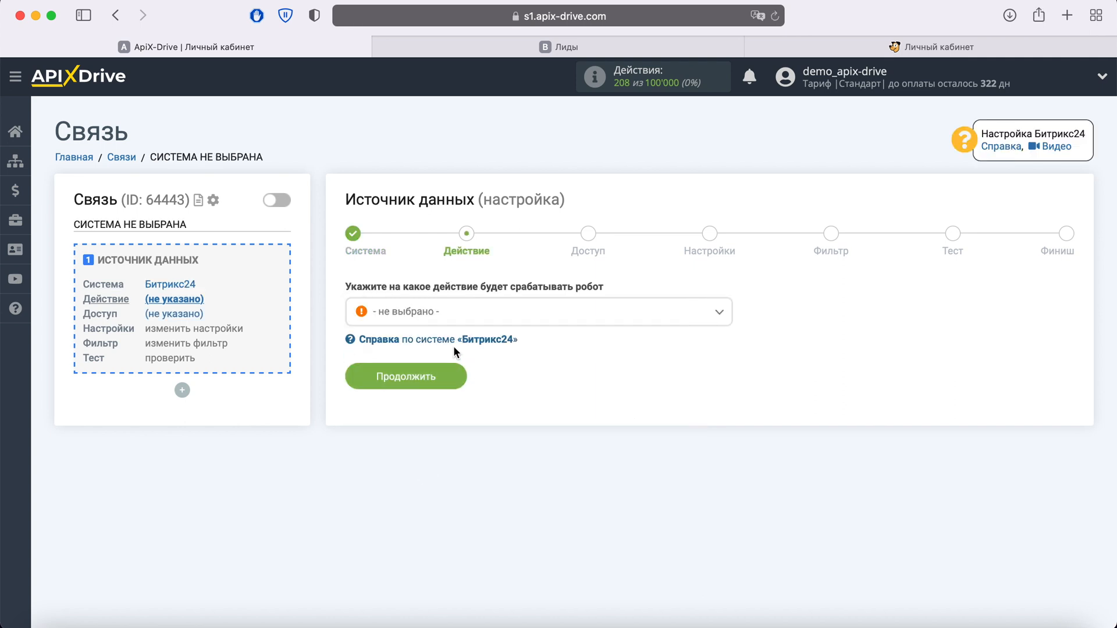
# Set the source action to «Загрузить ЛИДЫ (новые)» and continue to the access stage.
pyautogui.click(518, 320)
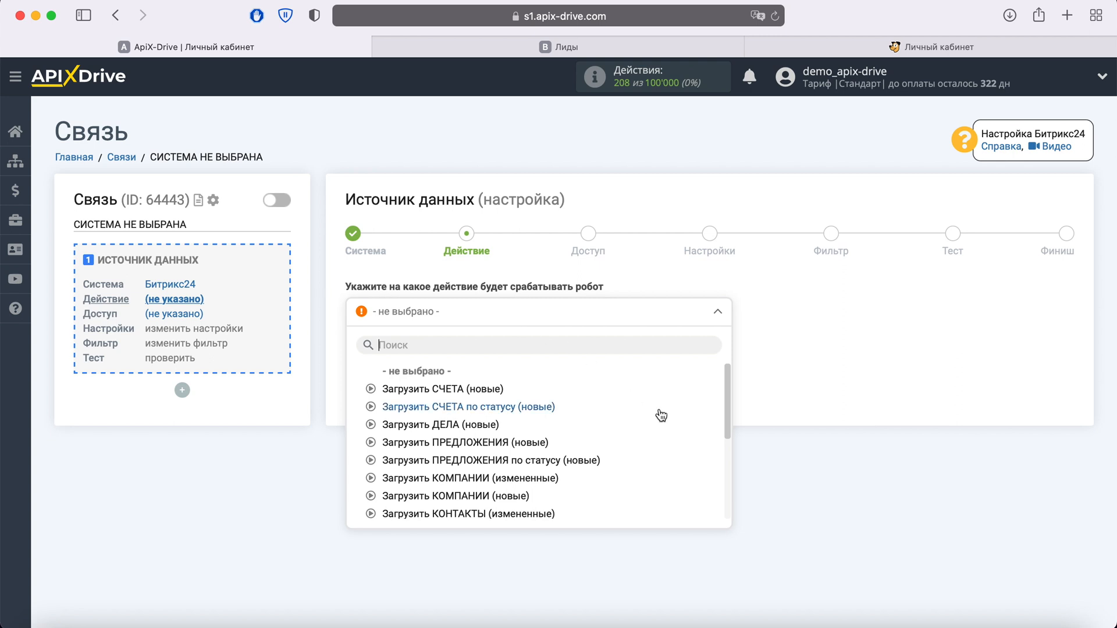
pyautogui.scroll(-5, 659, 415)
pyautogui.scroll(-1, 660, 414)
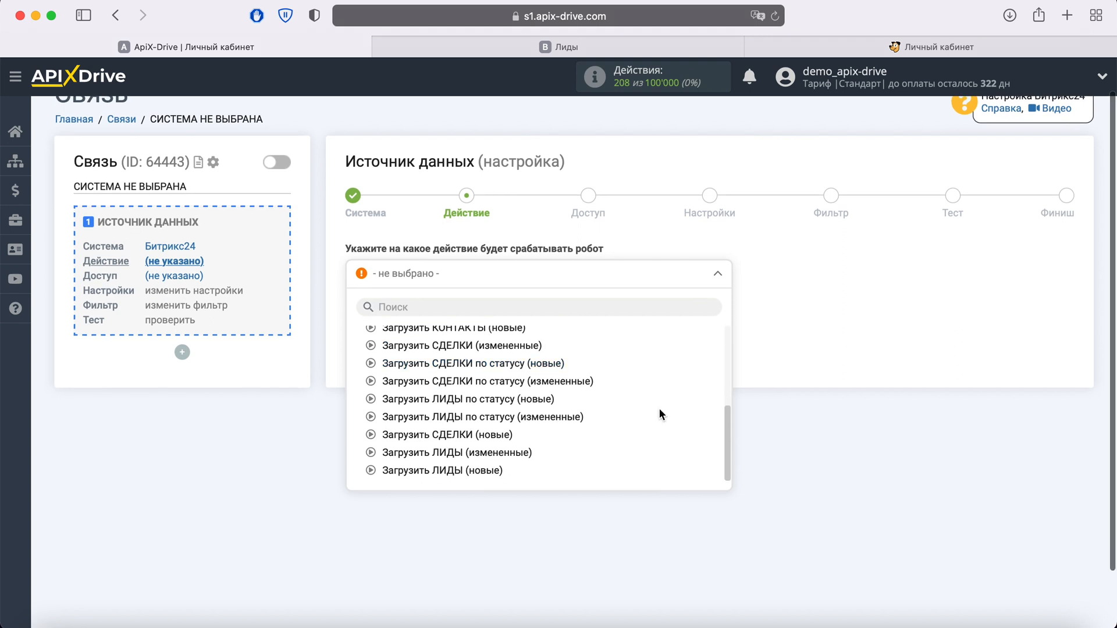
pyautogui.click(477, 470)
pyautogui.click(455, 340)
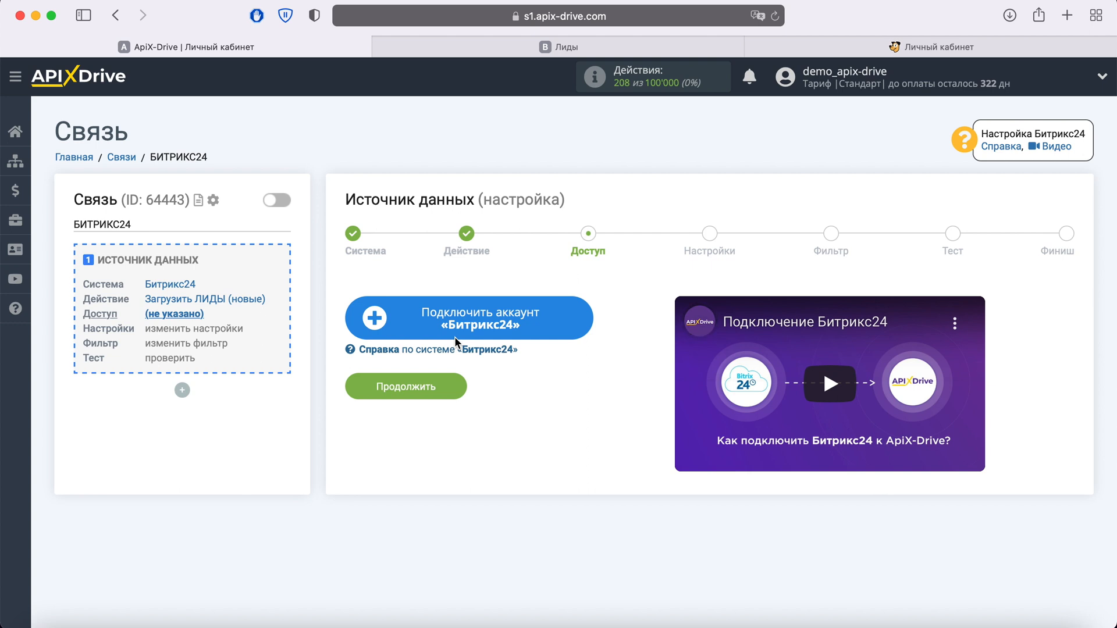
# Start connecting a Битрикс24 account, keeping installation type «облако» and registration country «Украина».
pyautogui.click(574, 323)
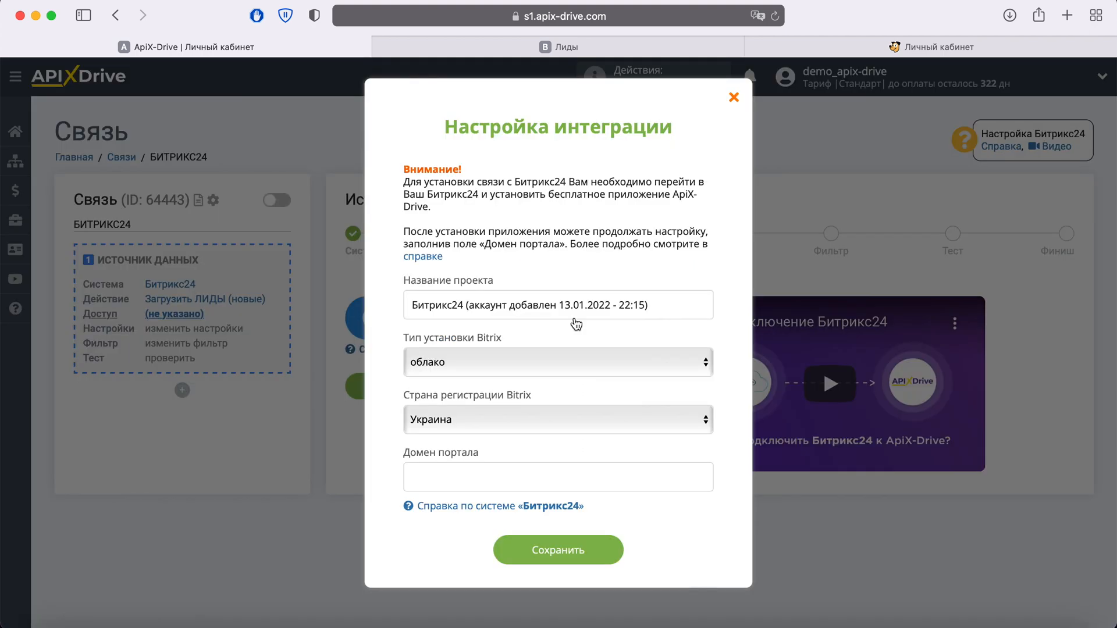
pyautogui.click(532, 362)
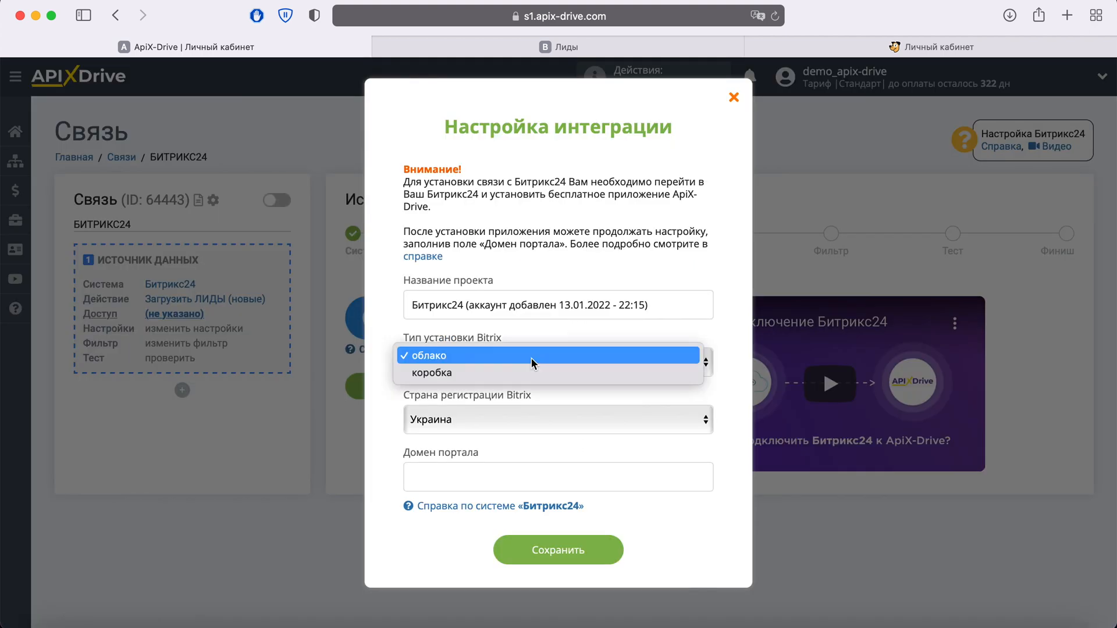
pyautogui.click(532, 358)
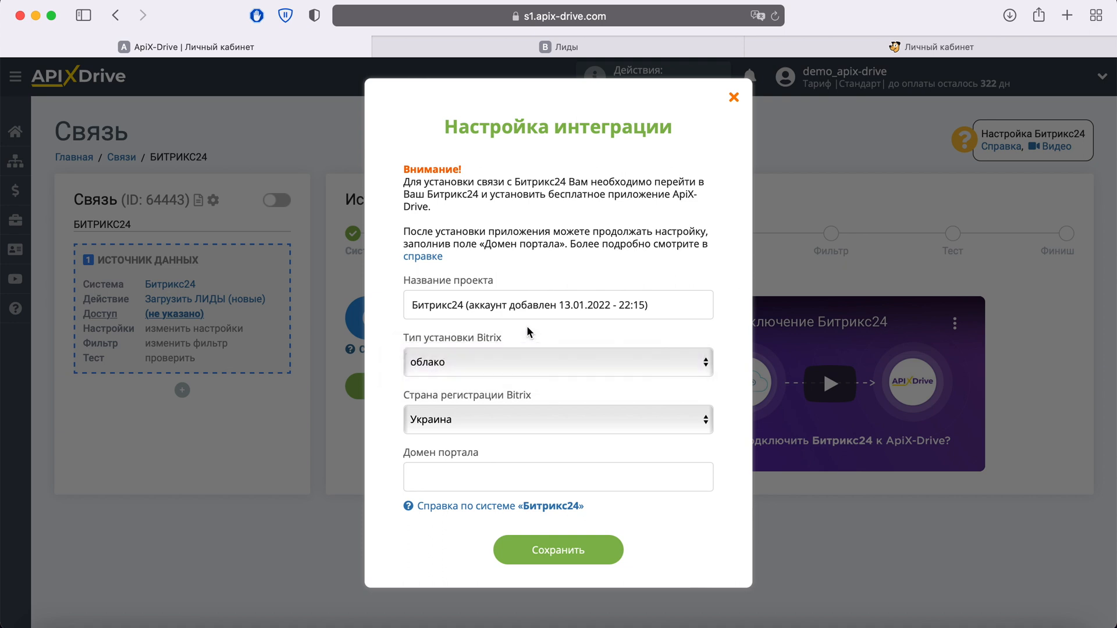
pyautogui.click(505, 422)
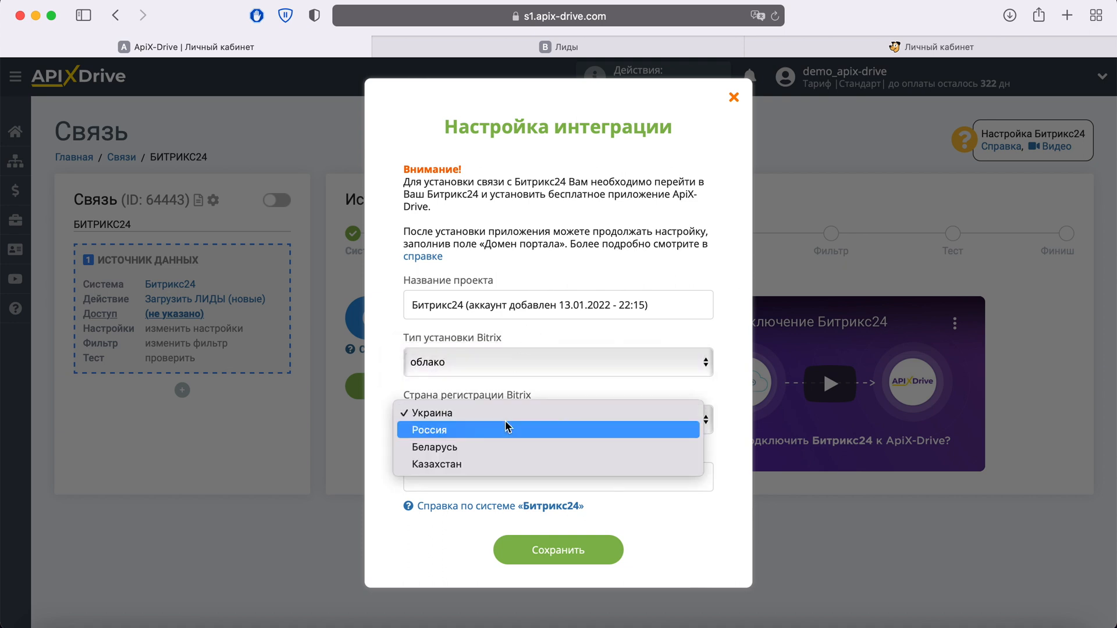
pyautogui.click(546, 386)
pyautogui.click(463, 477)
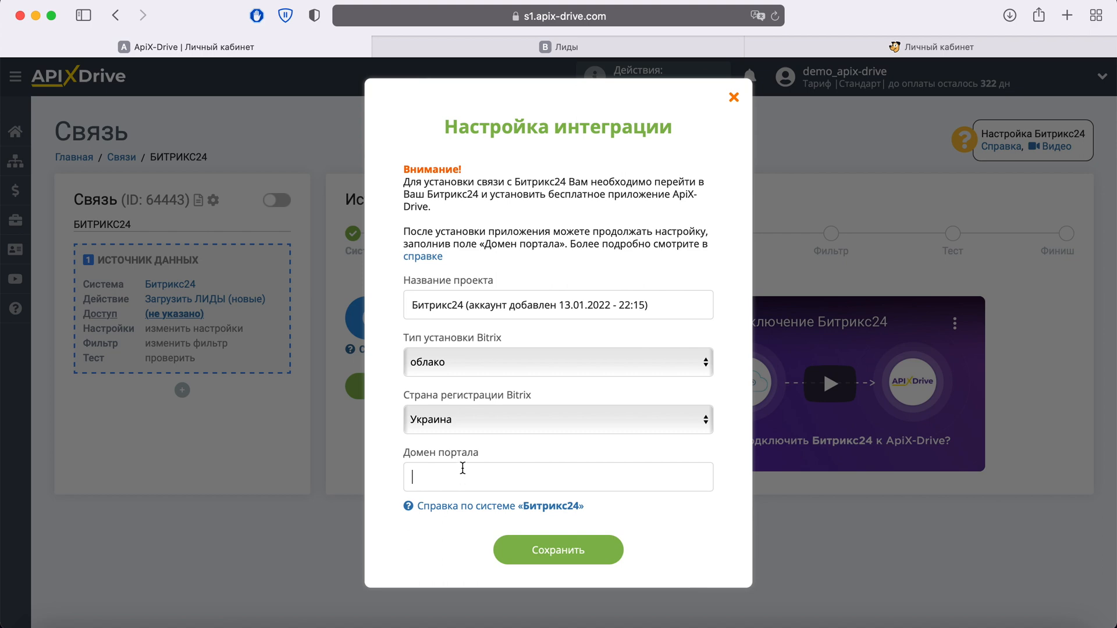
# Switch to the Bitrix24 portal, search its app market for "apix-drive" and open the ApiX-Drive application page.
pyautogui.click(559, 48)
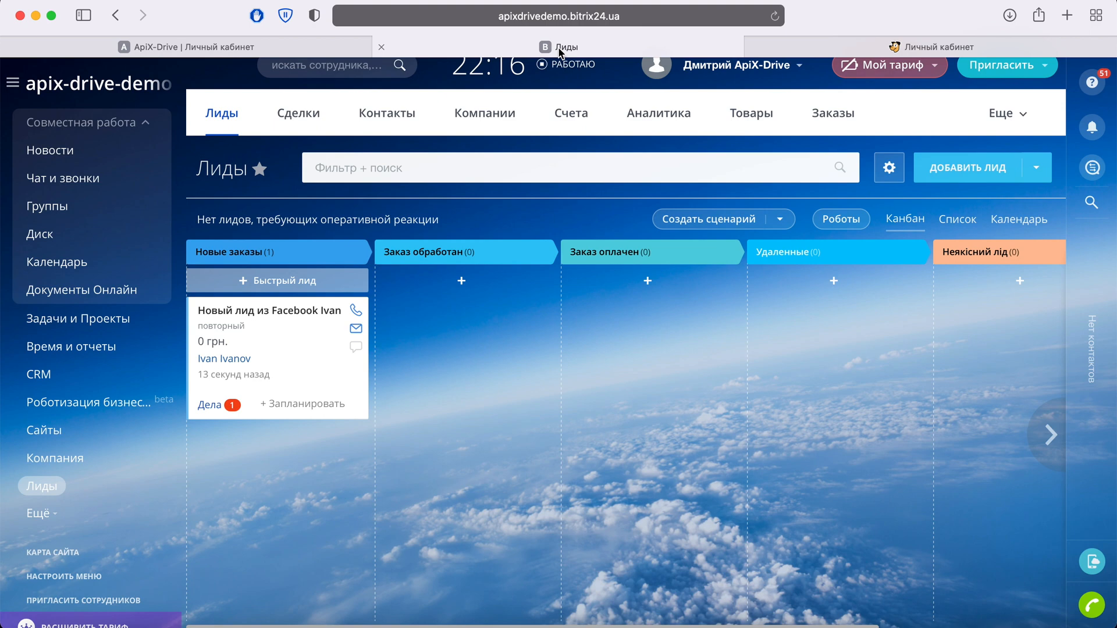
pyautogui.scroll(-3, 68, 406)
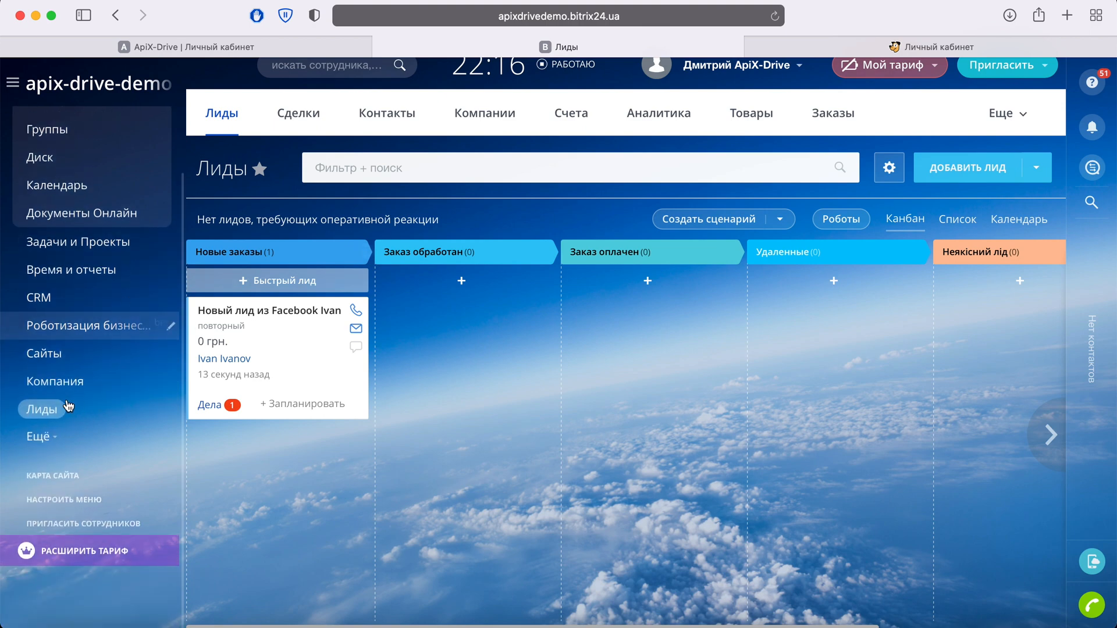
pyautogui.click(39, 437)
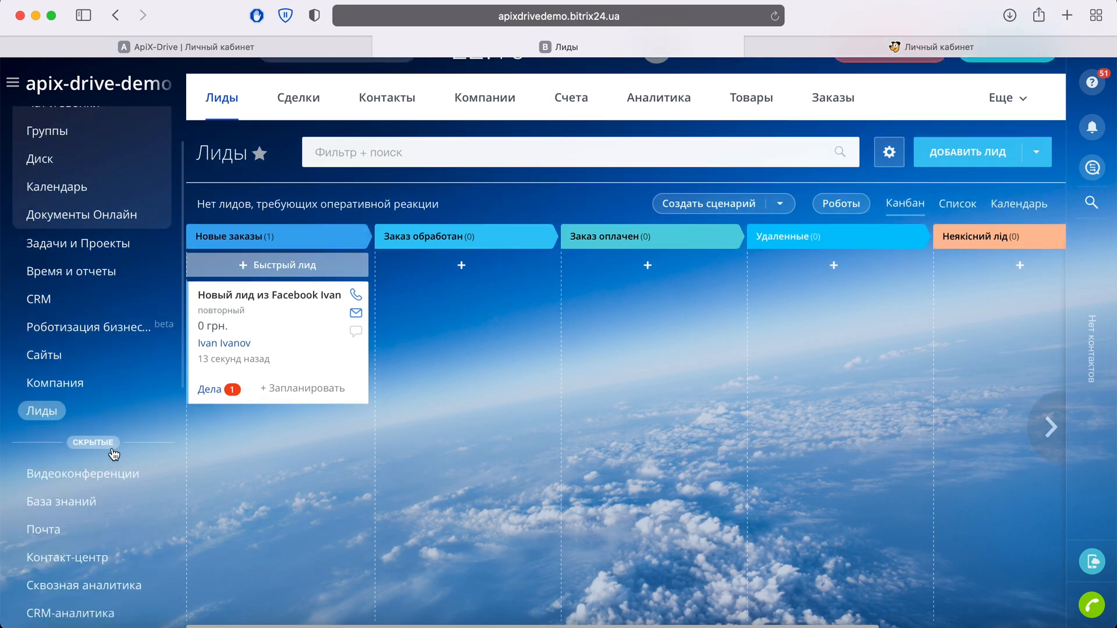
pyautogui.scroll(-5, 113, 454)
pyautogui.scroll(-5, 114, 454)
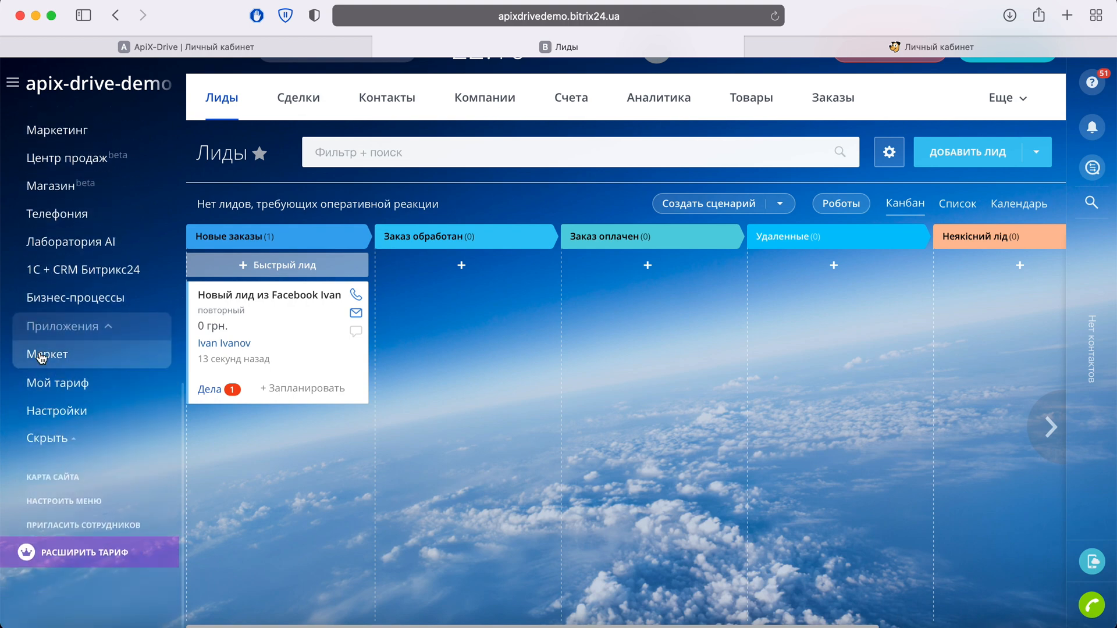
pyautogui.click(41, 356)
pyautogui.click(471, 135)
pyautogui.write('a')
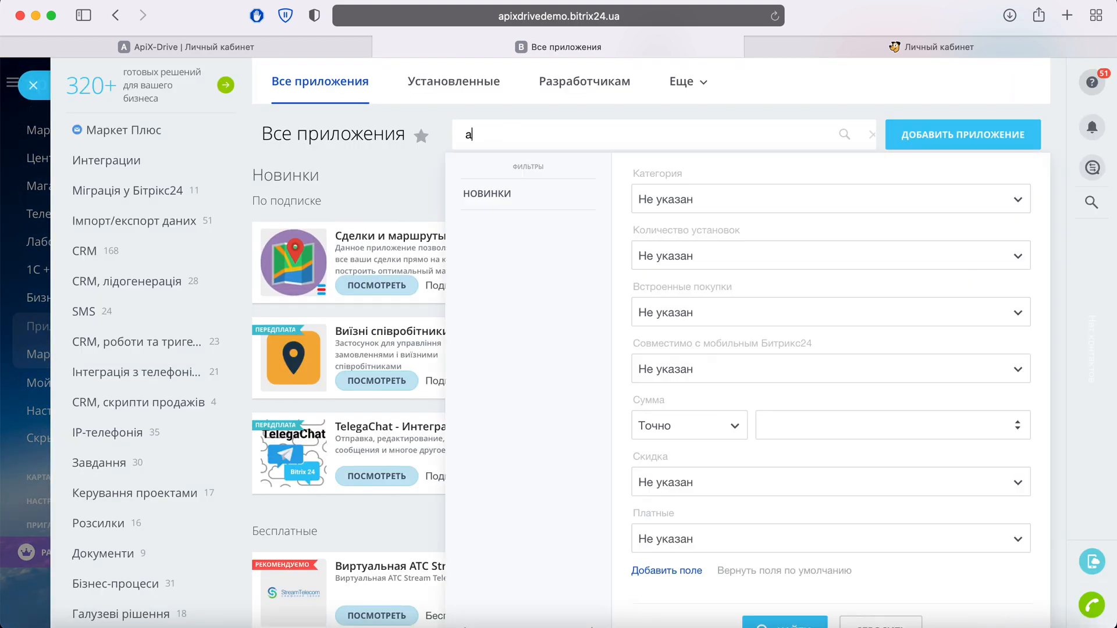
pyautogui.write('pix-drive')
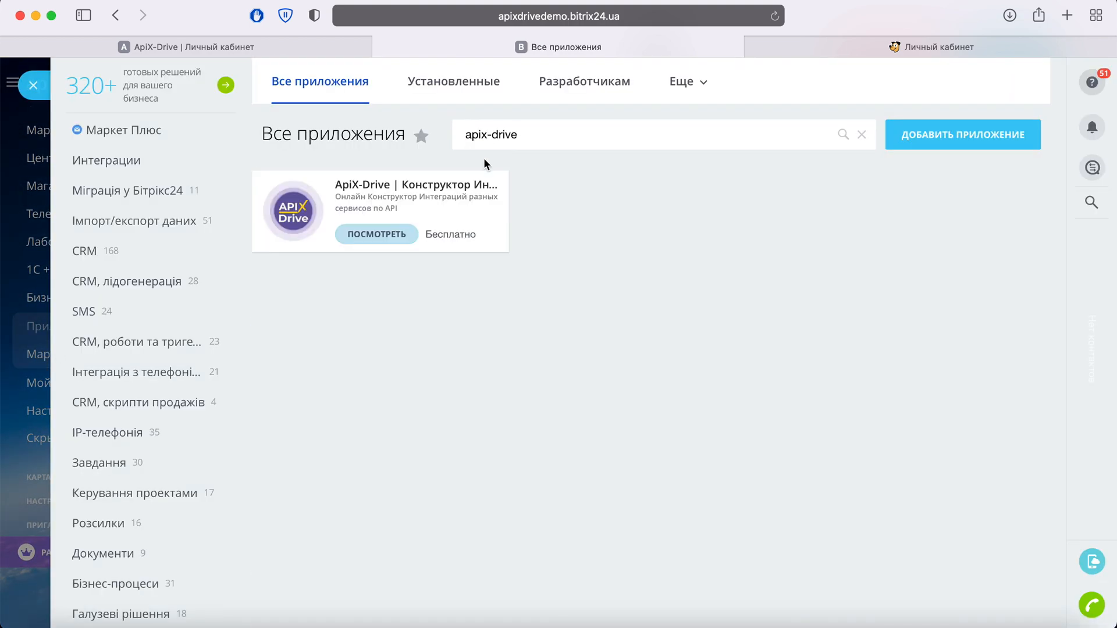
pyautogui.click(377, 233)
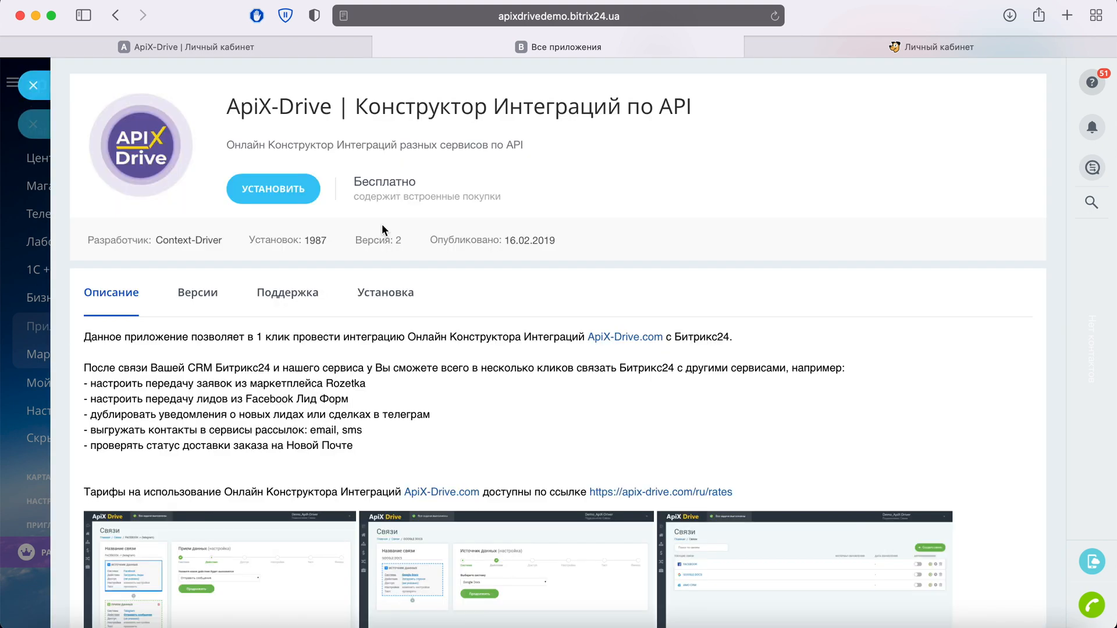
# Install the ApiX-Drive application, accepting the licence agreement and the privacy policy.
pyautogui.click(284, 187)
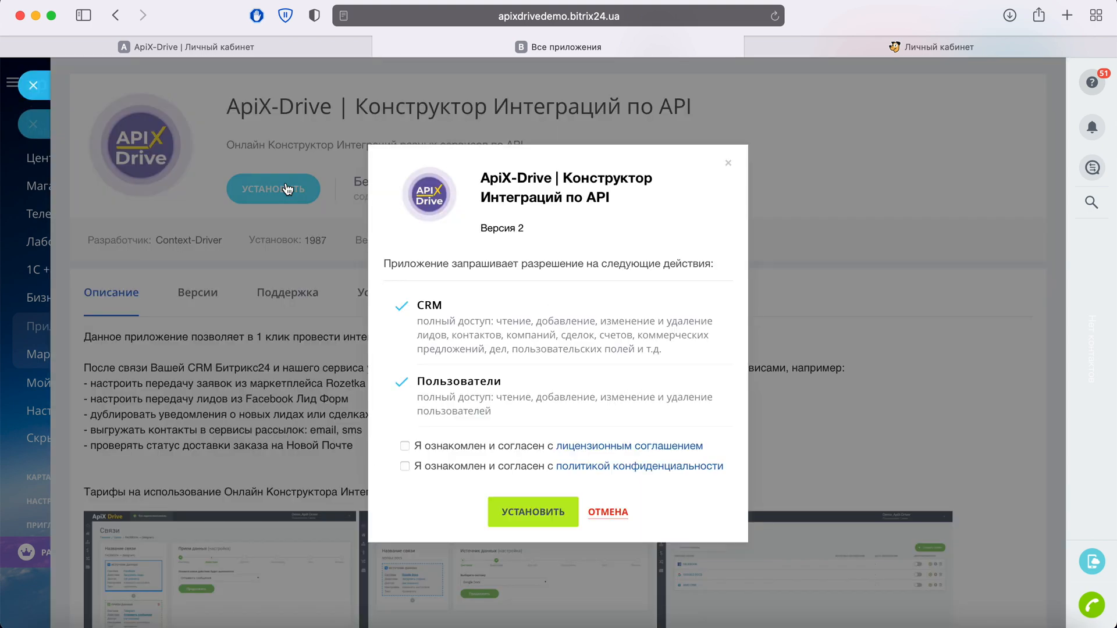
pyautogui.click(431, 446)
pyautogui.click(431, 466)
pyautogui.click(527, 511)
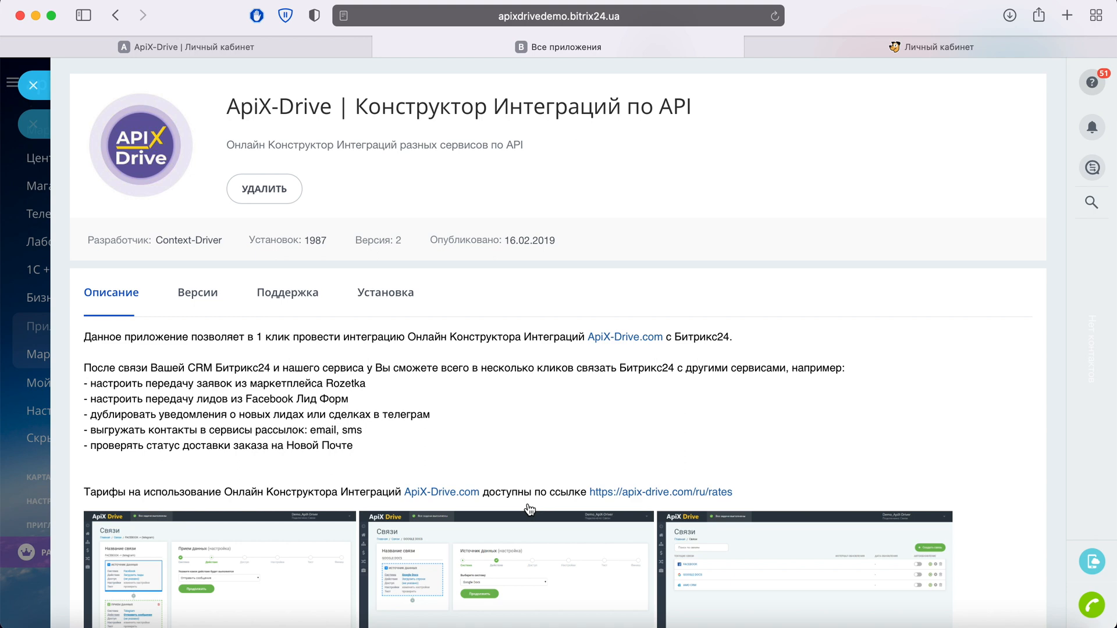
# Copy the portal domain apixdrivedemo.bitrix24.ua from the page address into «Домен портала» in ApiX-Drive and save the integration.
pyautogui.click(560, 16)
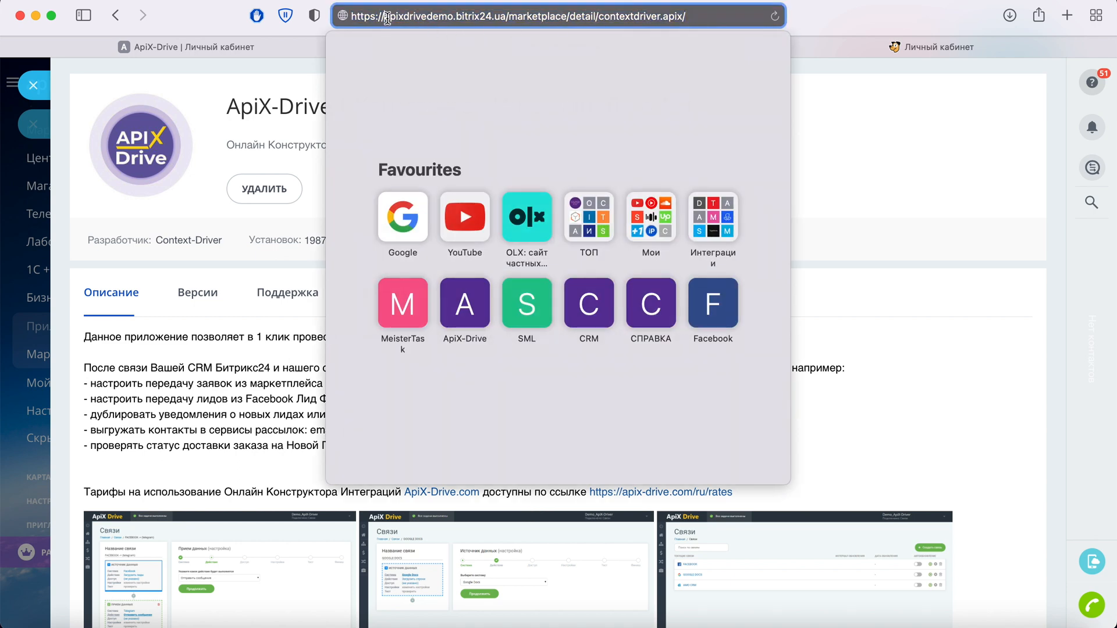
pyautogui.moveTo(384, 16); pyautogui.dragTo(508, 15)
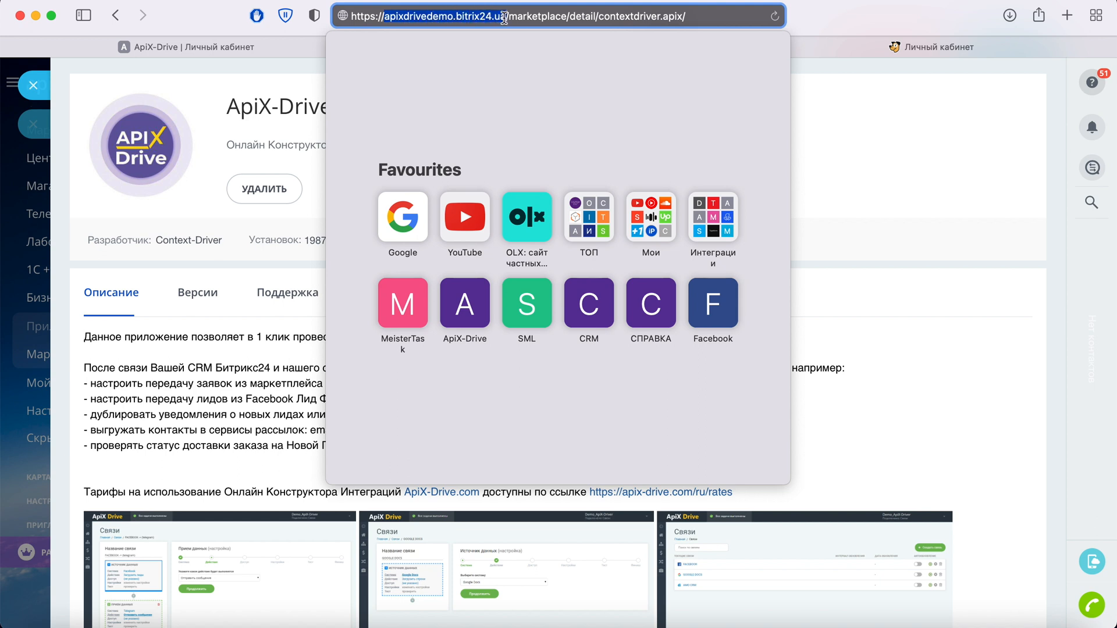
pyautogui.rightClick(474, 17)
pyautogui.click(498, 43)
pyautogui.click(250, 45)
pyautogui.rightClick(469, 477)
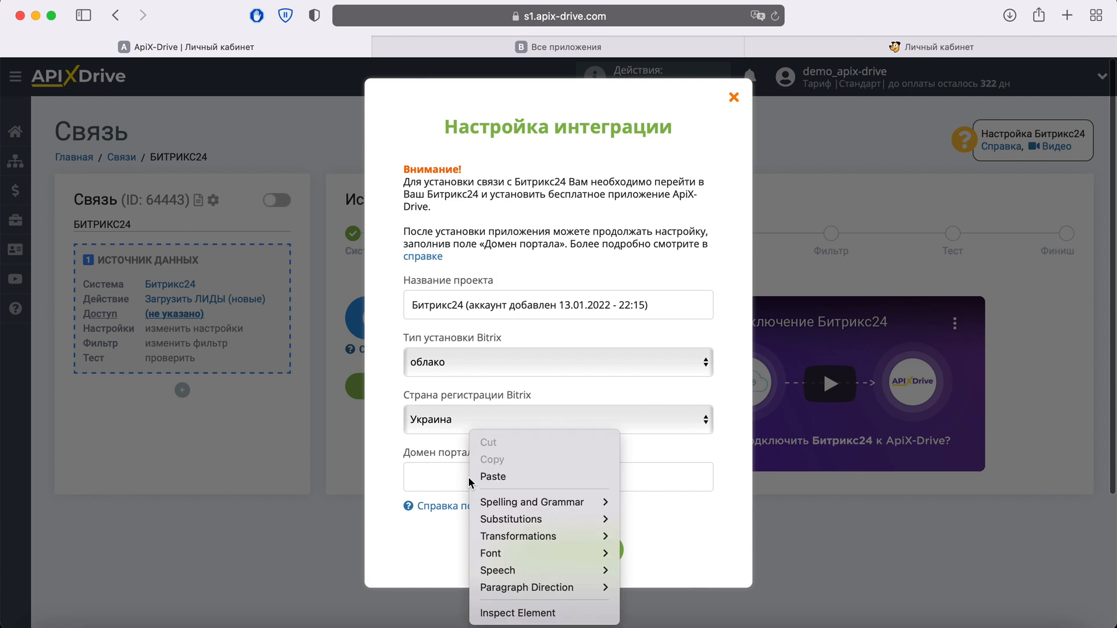
pyautogui.click(485, 471)
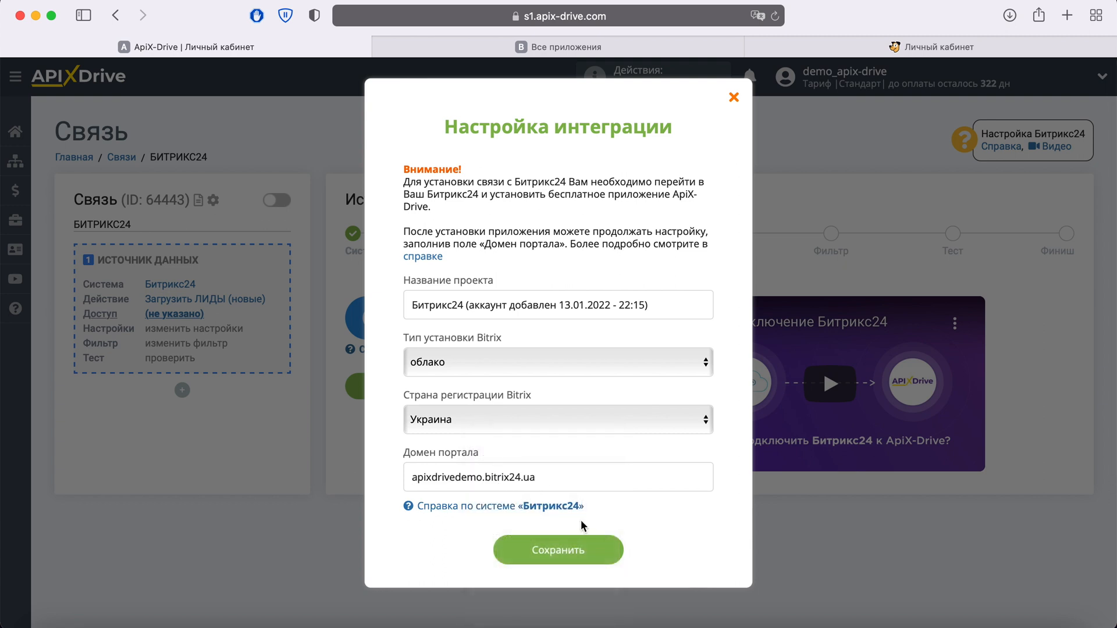
pyautogui.click(610, 549)
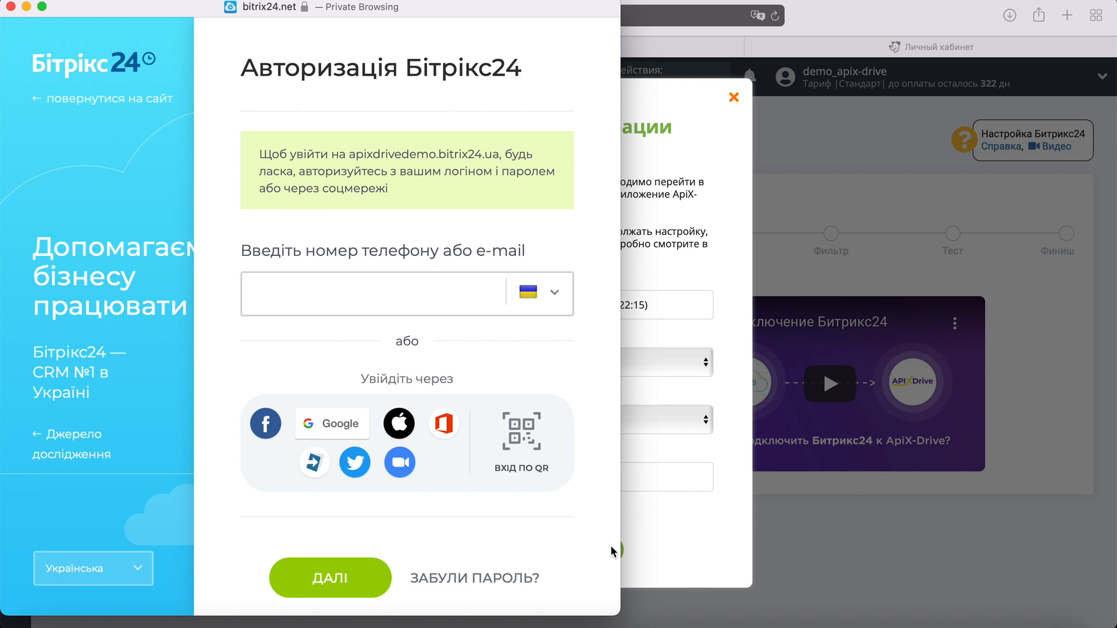
# Authorize access to Bitrix24 by entering the account's e-mail and filling in the saved account password.
pyautogui.rightClick(314, 288)
pyautogui.click(338, 333)
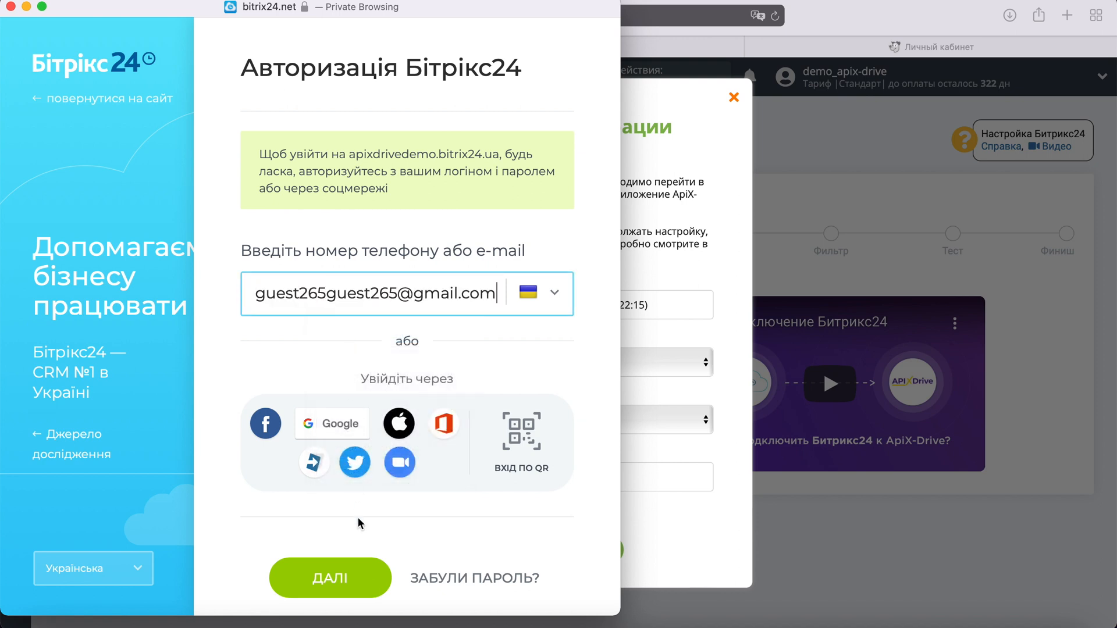
pyautogui.click(363, 579)
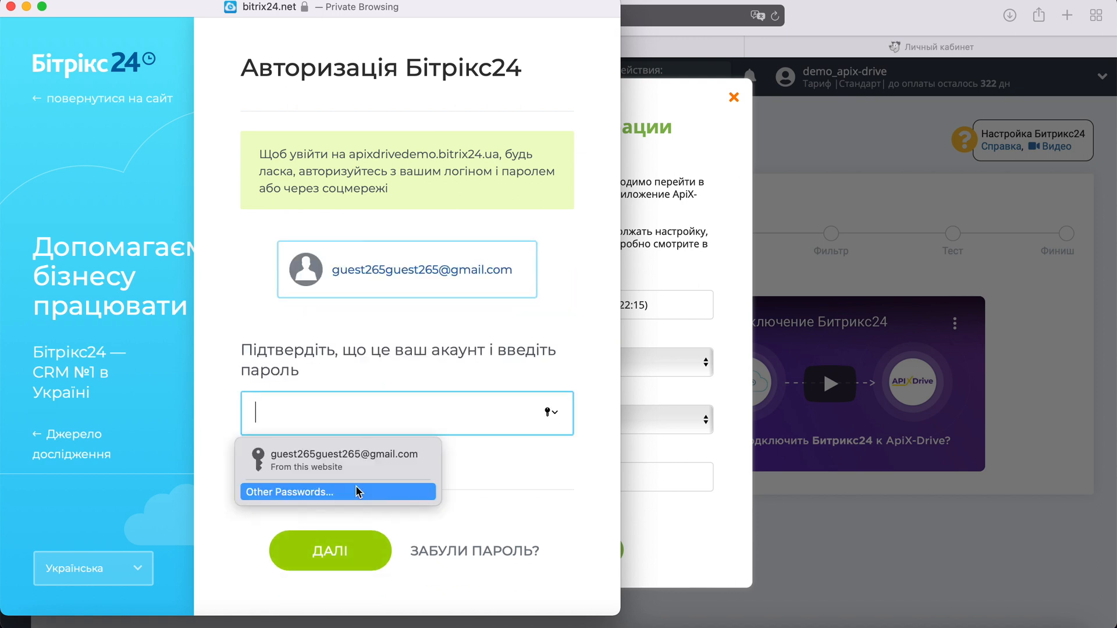
pyautogui.click(348, 466)
pyautogui.click(370, 568)
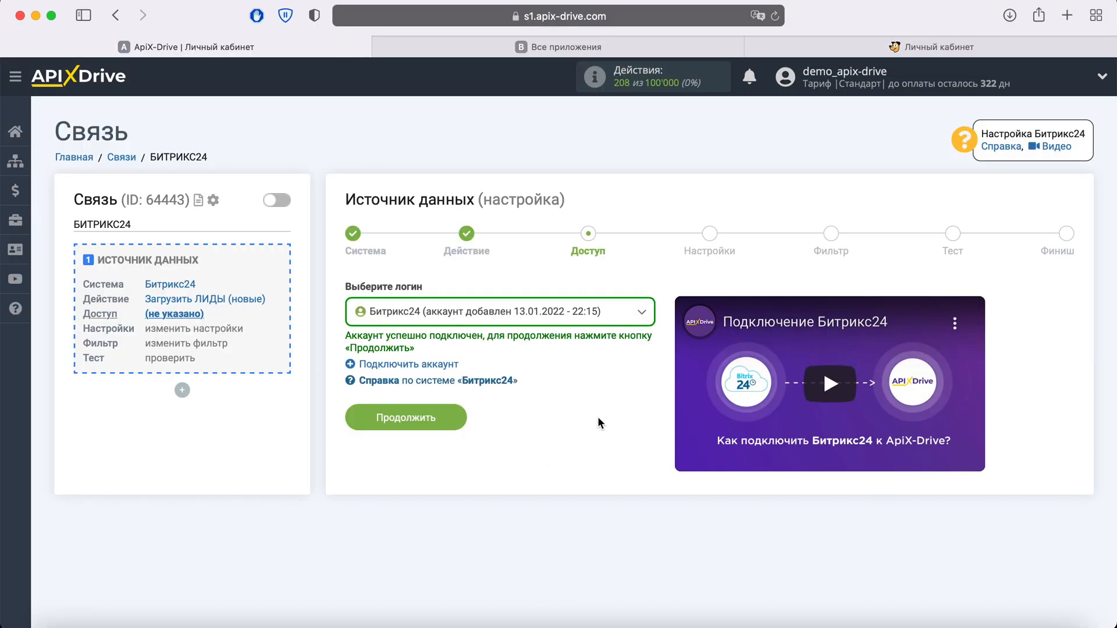
# Choose the newly connected Битрикс24 account as the source login and continue to the settings stage.
pyautogui.click(640, 312)
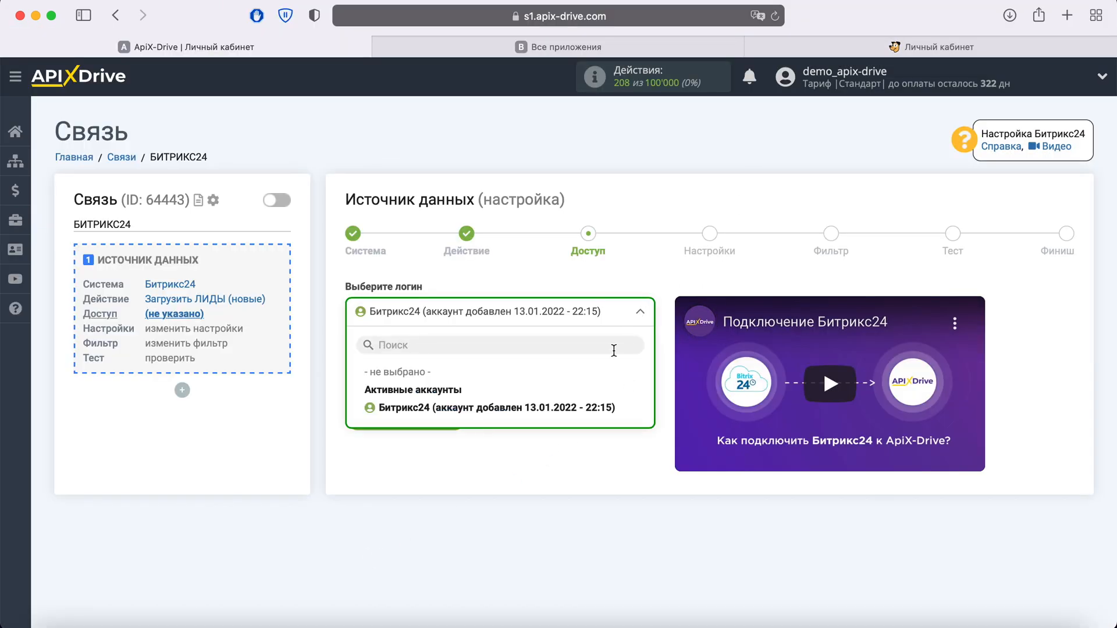
pyautogui.click(585, 407)
pyautogui.click(452, 415)
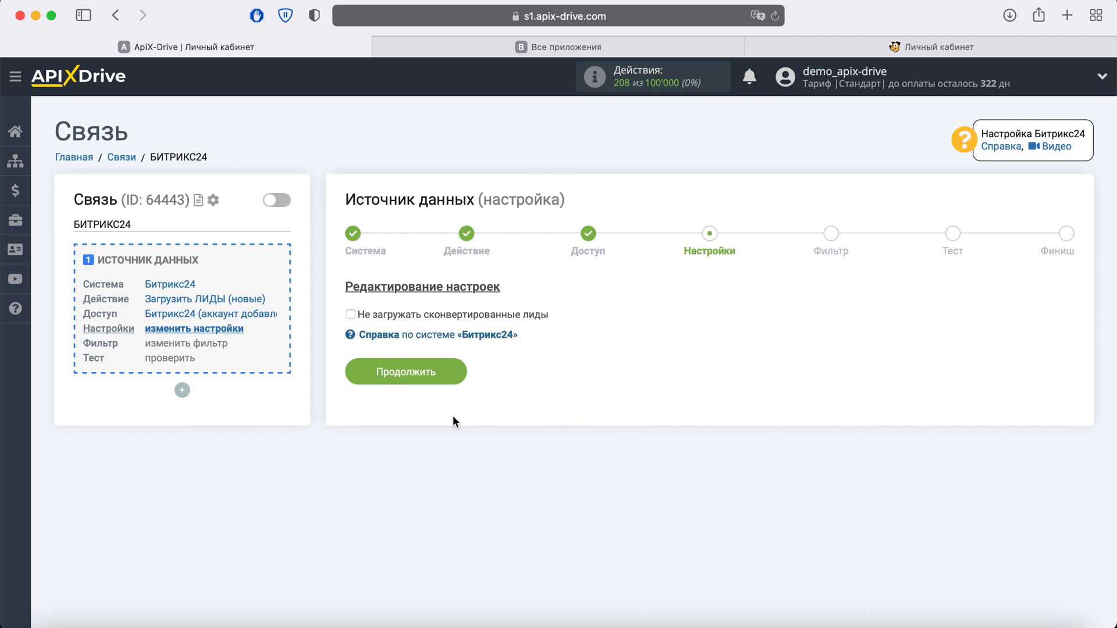
# Leave «Не загружать сконвертированные лиды» unchecked, add no filter condition, and proceed to the source data test.
pyautogui.click(456, 379)
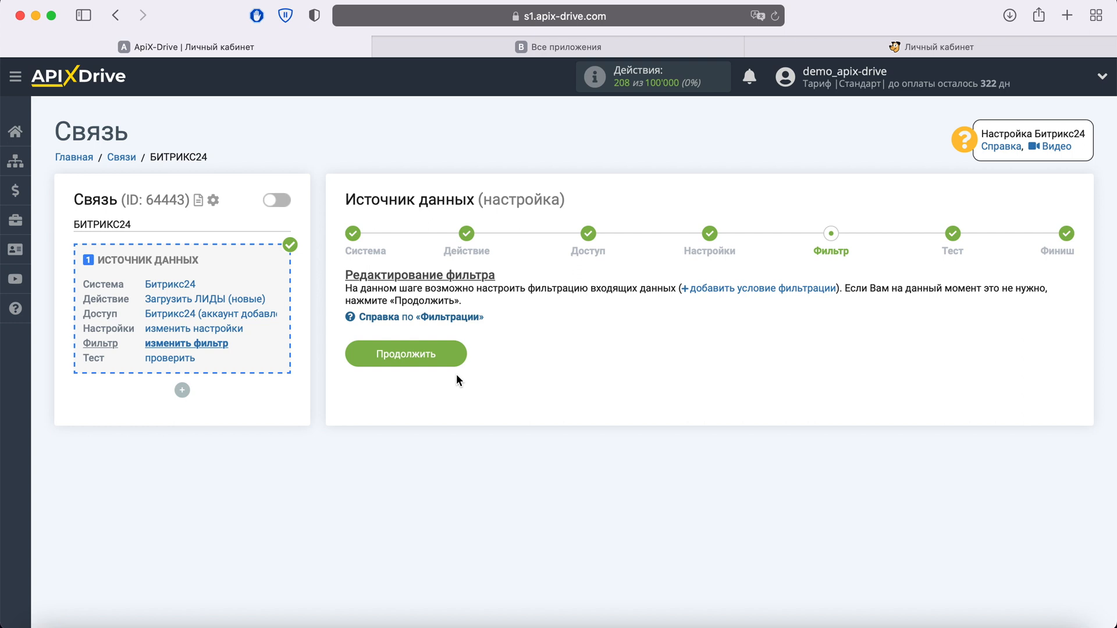
pyautogui.click(455, 352)
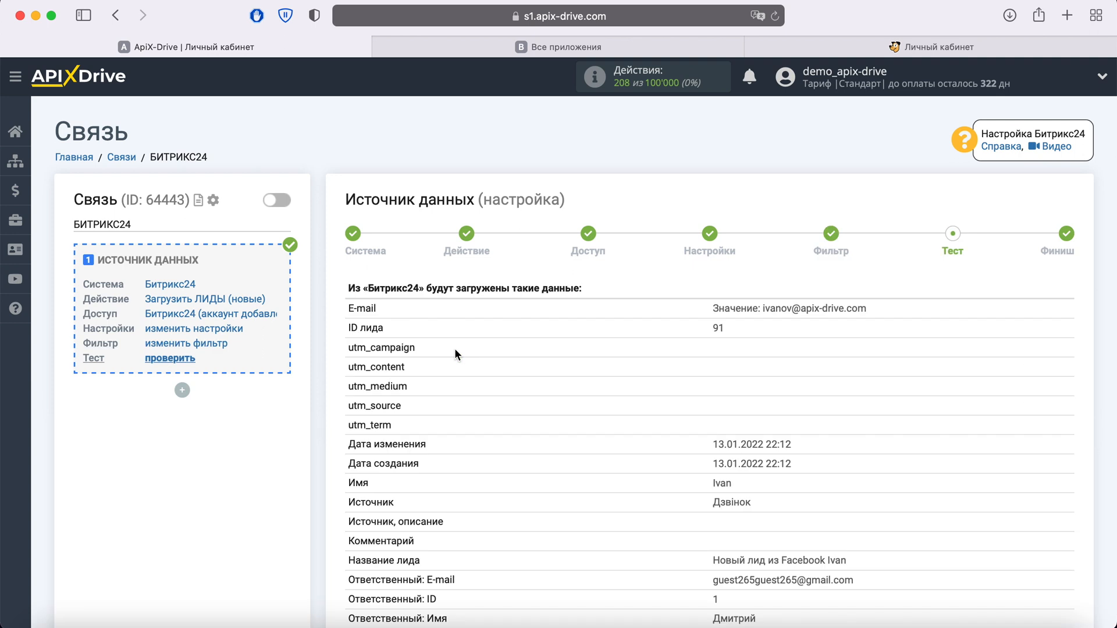
# Review the sample lead data loaded from Битрикс24, finish the data source setup, and start setting up «Прием данных».
pyautogui.scroll(-5, 455, 351)
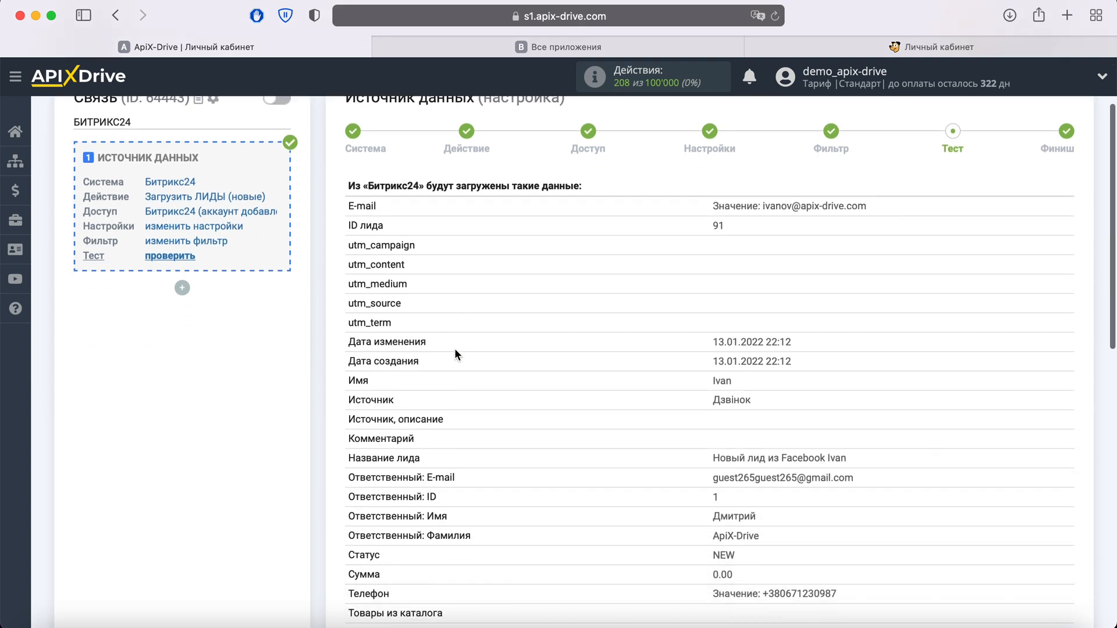
pyautogui.scroll(-7, 456, 354)
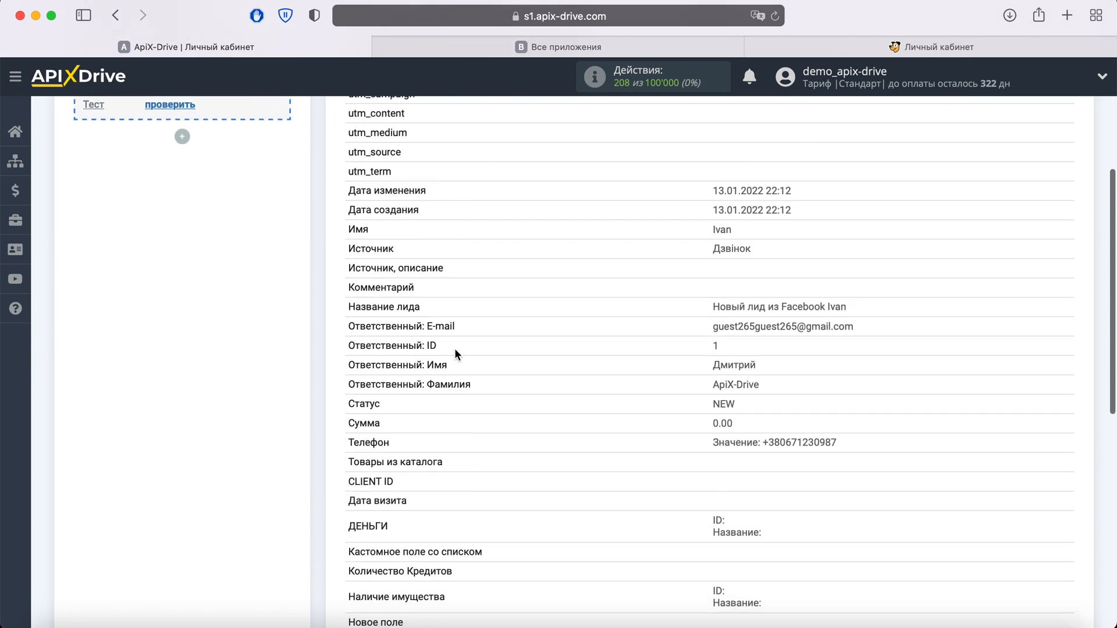
pyautogui.scroll(-5, 455, 348)
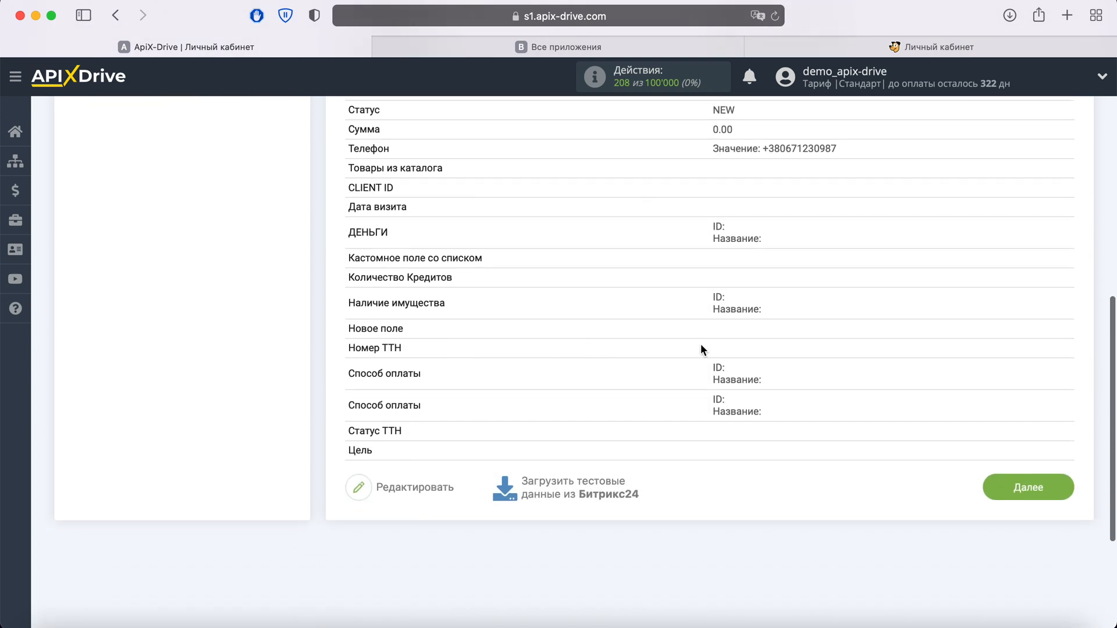
pyautogui.click(1050, 487)
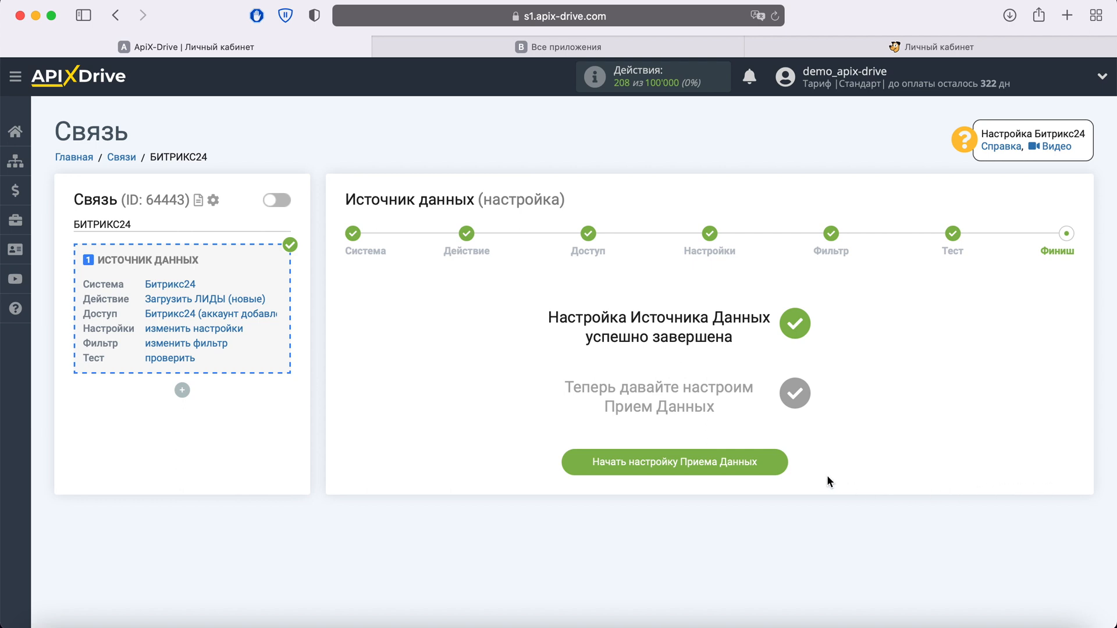
pyautogui.click(765, 469)
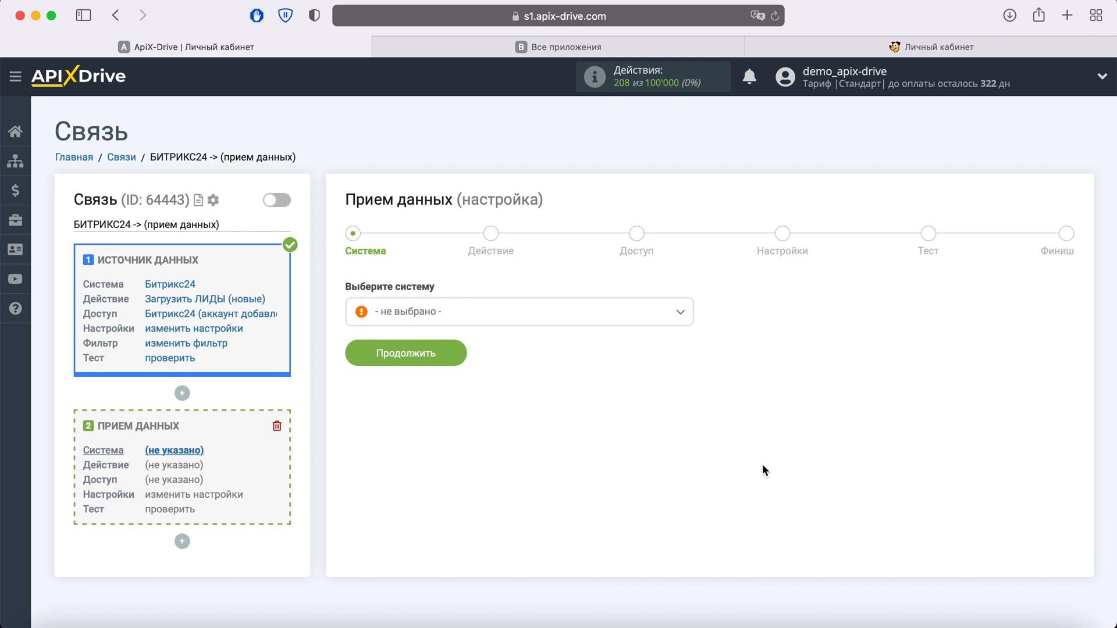
# Choose Unisender as the receiving system and continue to the action stage.
pyautogui.click(591, 312)
pyautogui.scroll(-3, 634, 419)
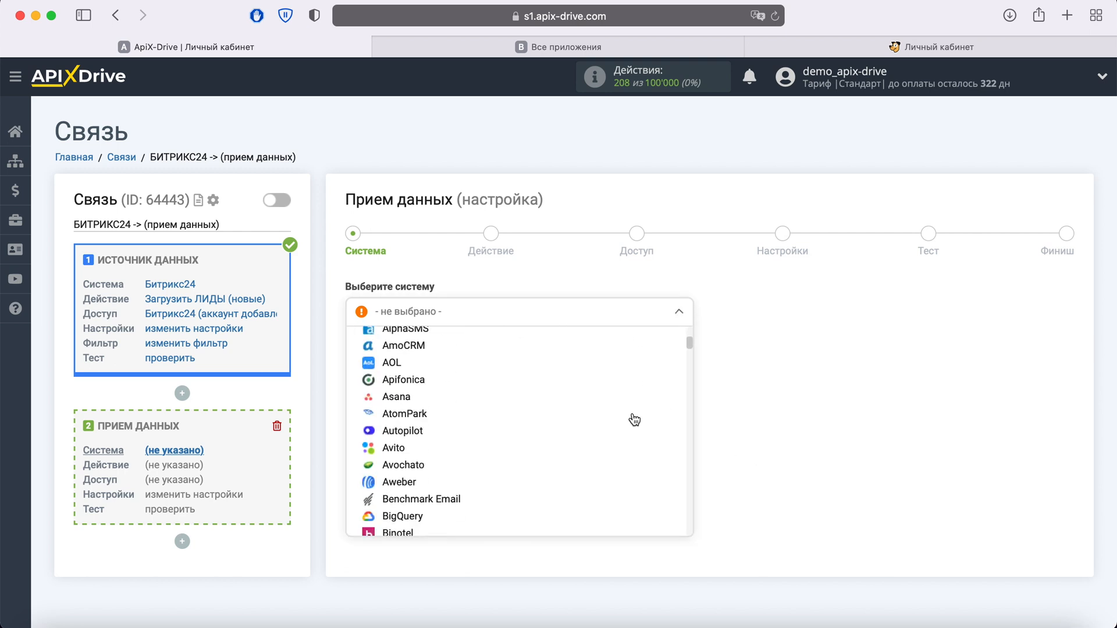
pyautogui.scroll(-20, 635, 420)
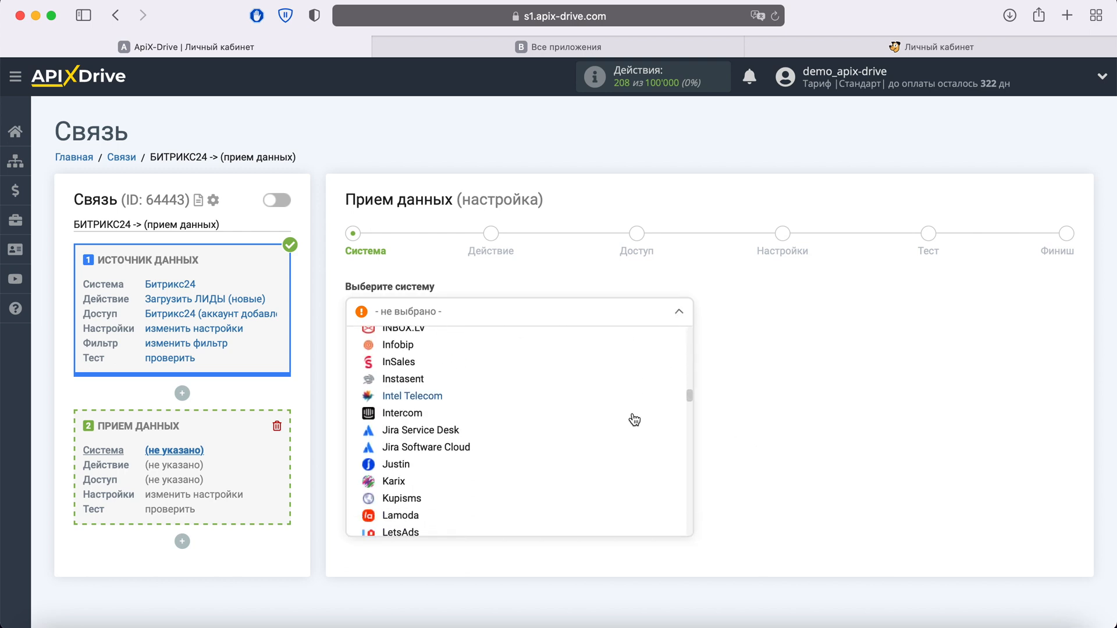
pyautogui.scroll(-20, 634, 420)
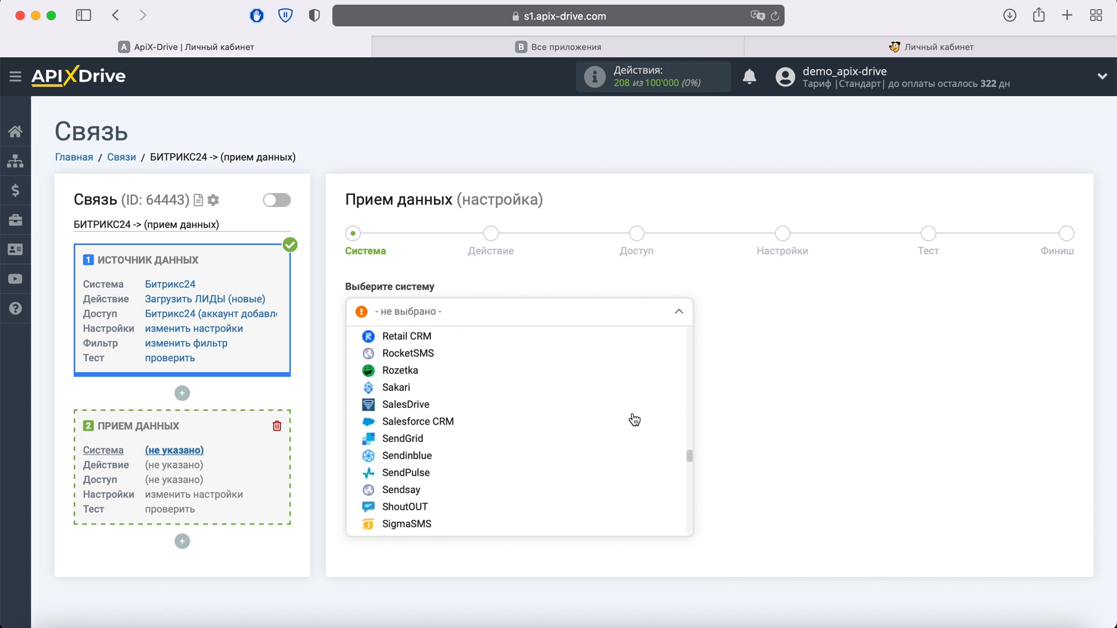
pyautogui.scroll(-20, 635, 420)
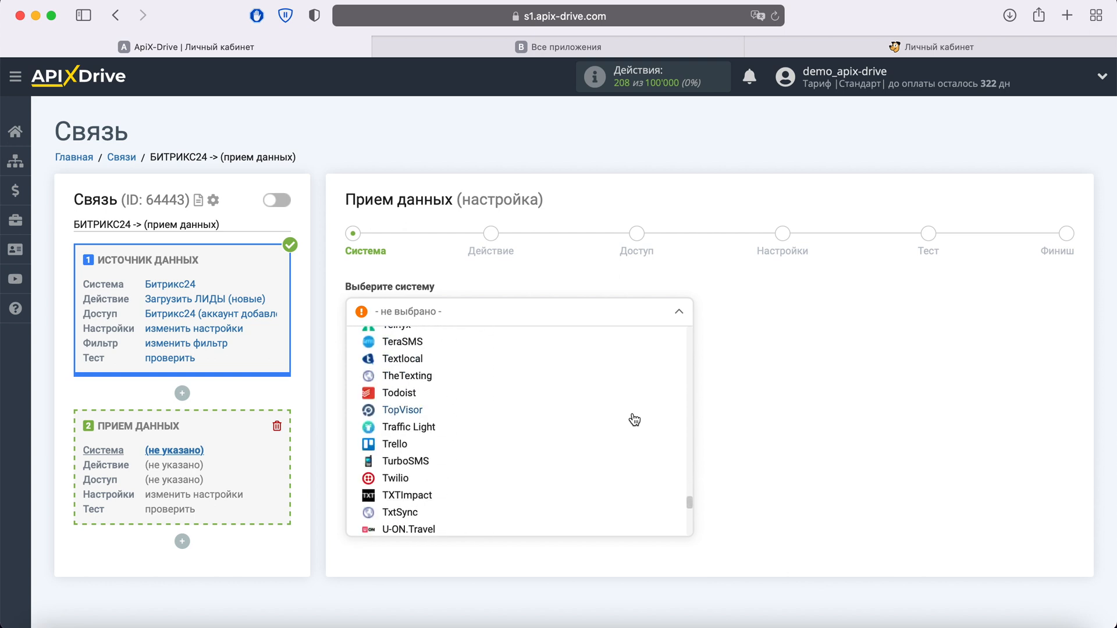
pyautogui.scroll(-5, 634, 420)
pyautogui.click(413, 417)
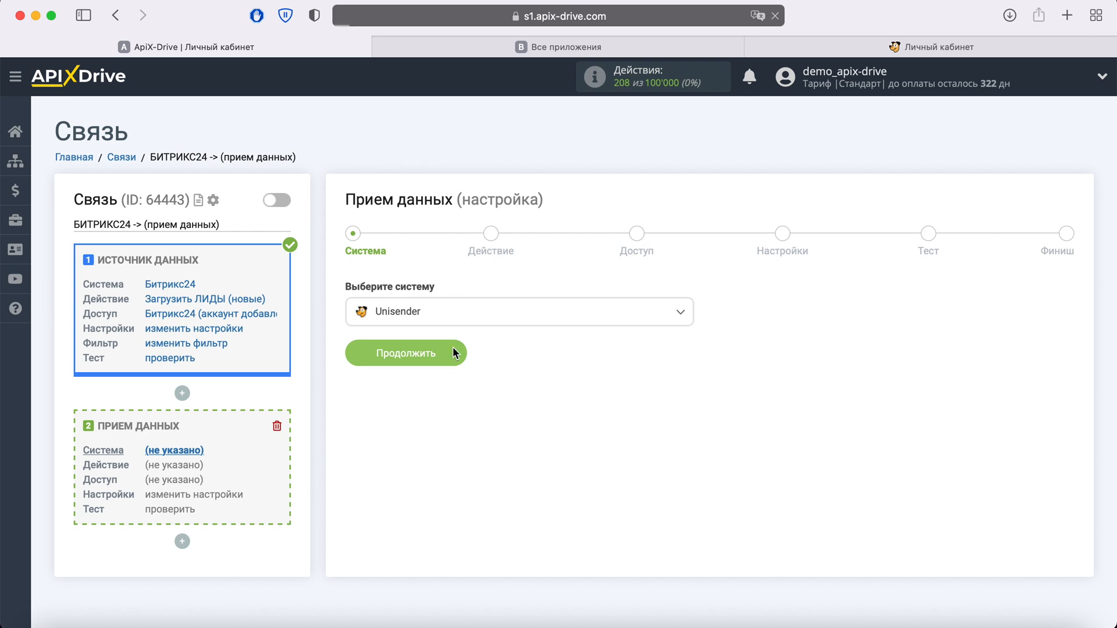
pyautogui.click(454, 352)
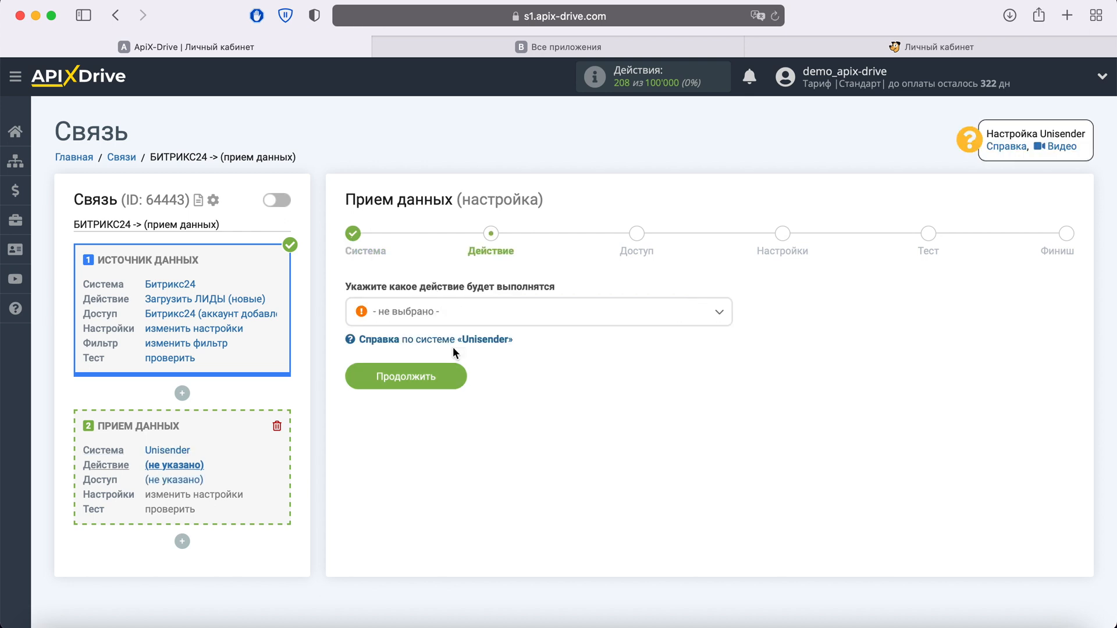
# Set the Unisender action to «Добавить E-mail», continue, and open the form for connecting a Unisender account.
pyautogui.click(476, 317)
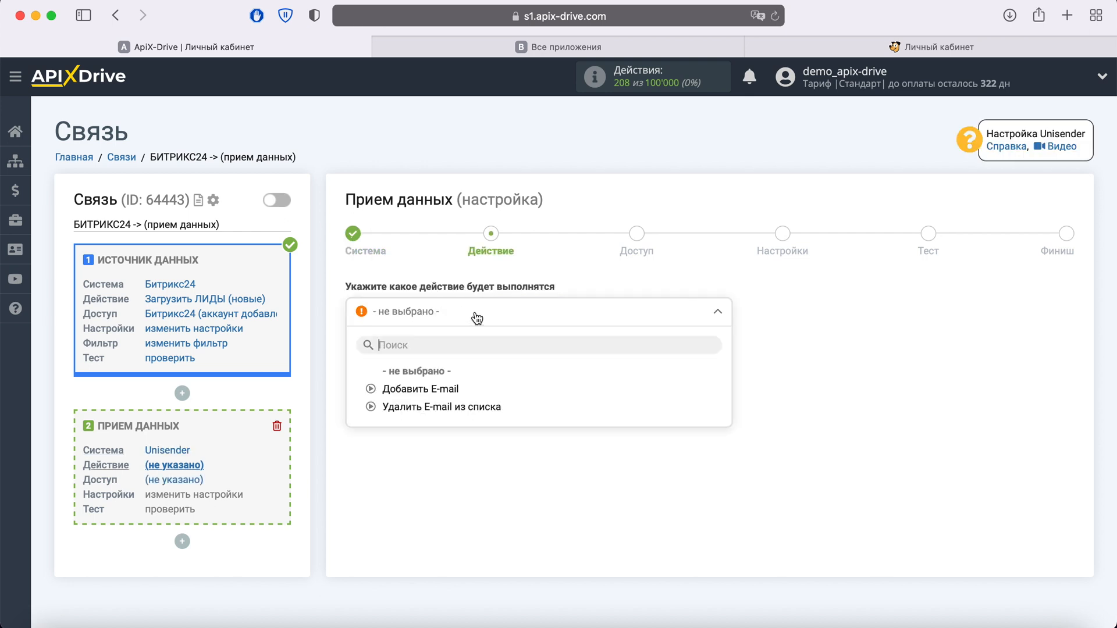
pyautogui.click(442, 389)
pyautogui.click(453, 380)
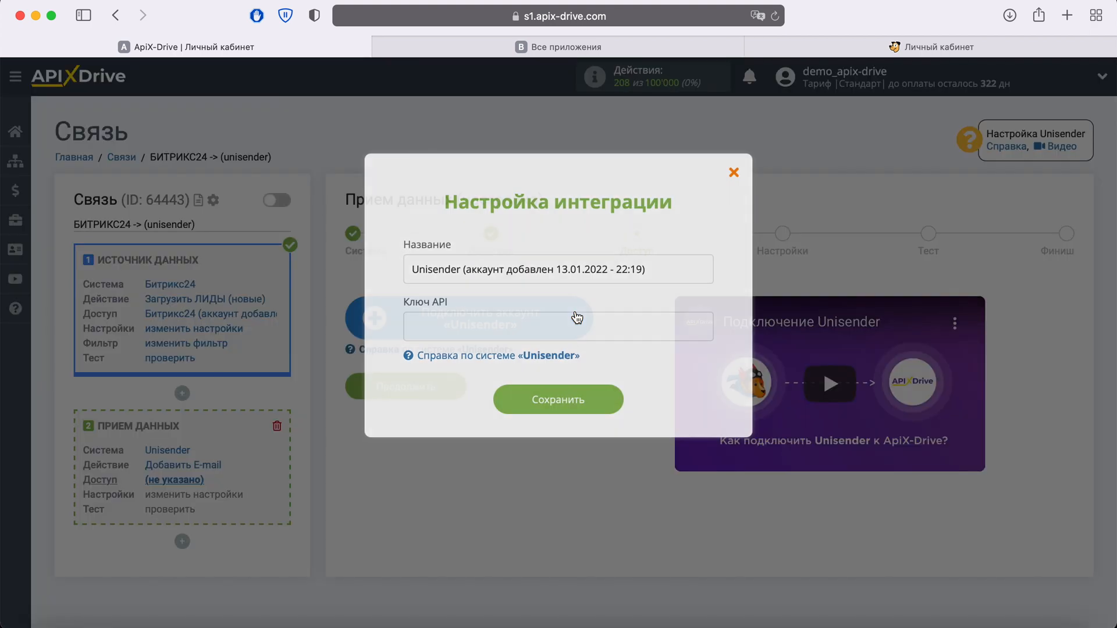
pyautogui.click(576, 317)
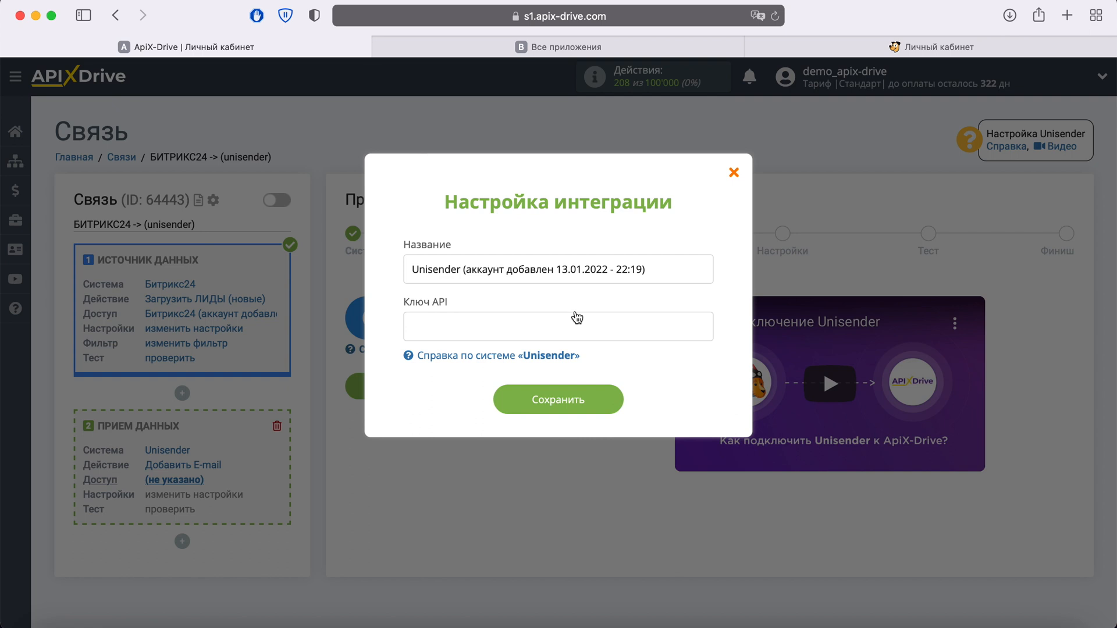
# Switch to the Unisender account and open the «Интеграция и API» section of its settings.
pyautogui.click(899, 46)
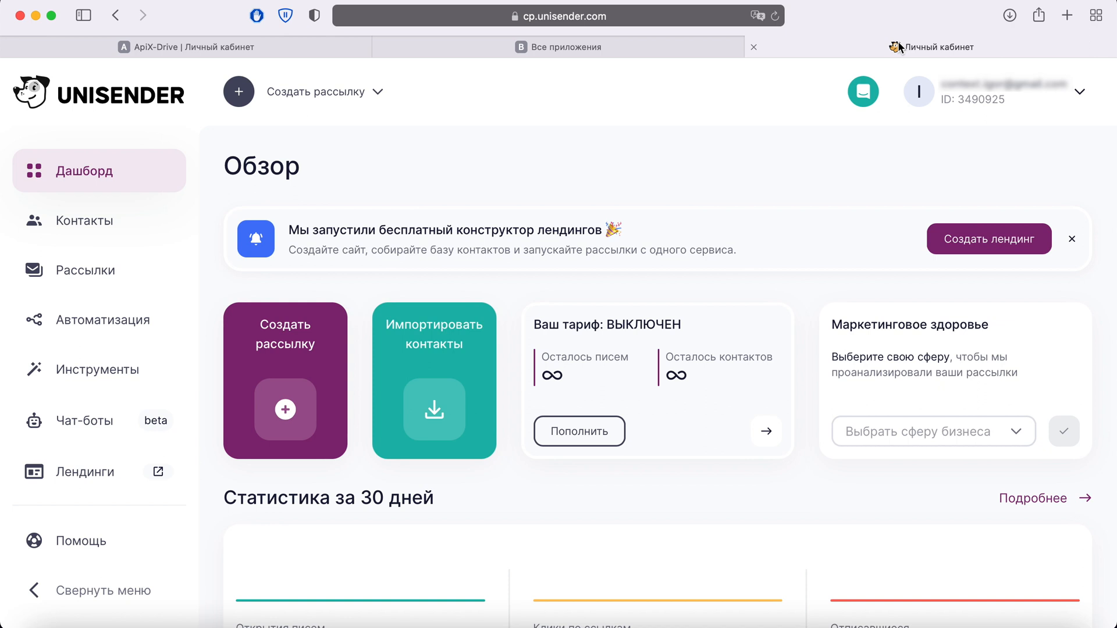
pyautogui.click(1077, 100)
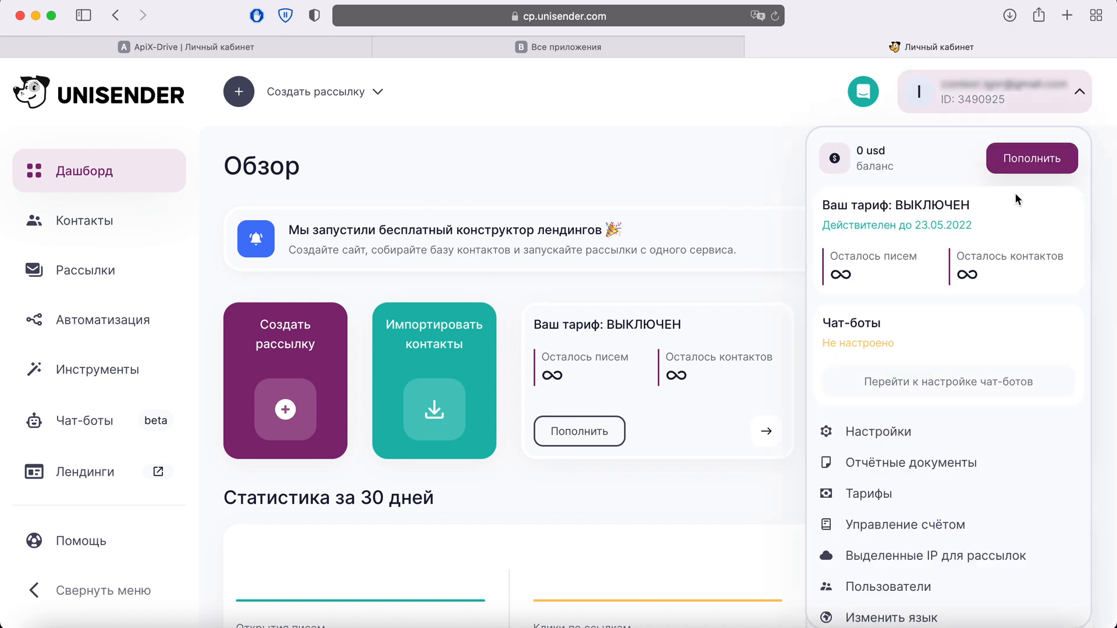
pyautogui.click(901, 436)
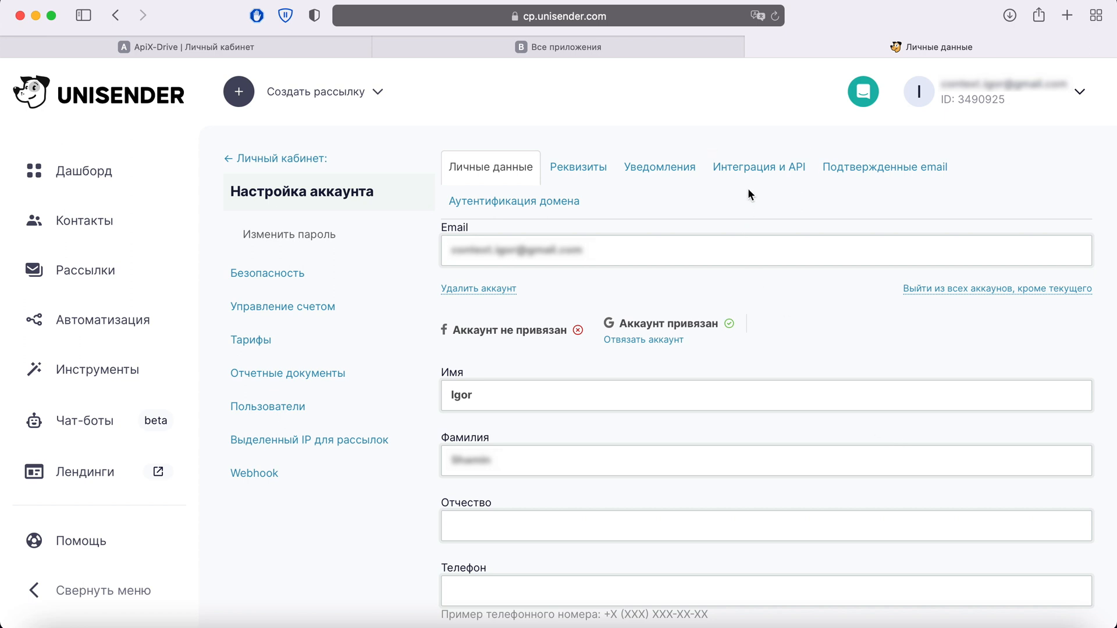
pyautogui.click(745, 168)
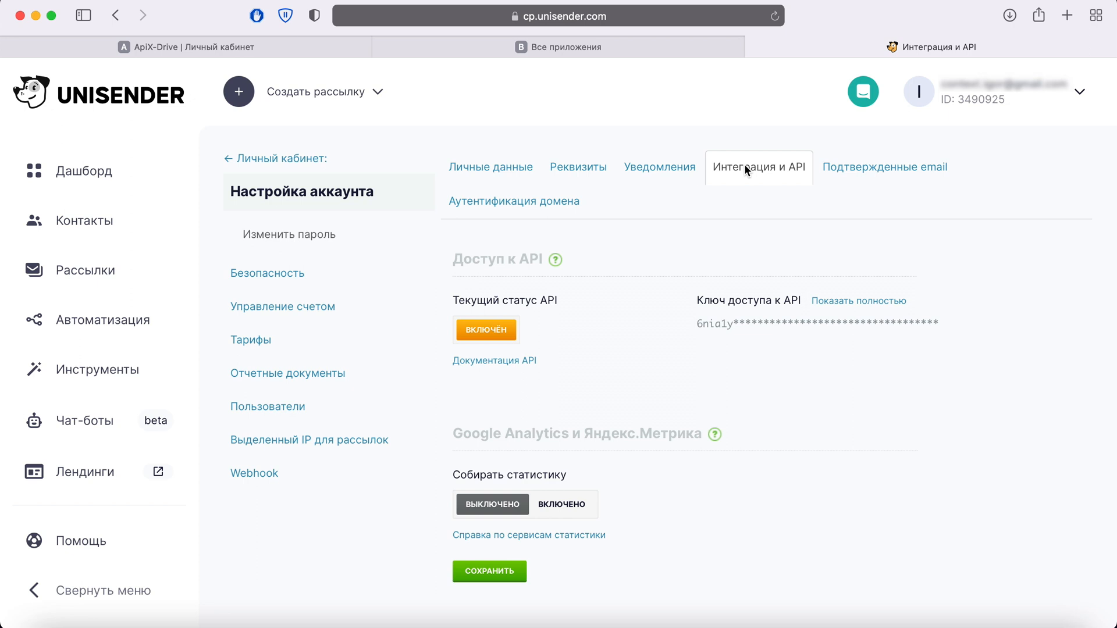
# Reveal the full Unisender API access key by filling in and submitting the account password.
pyautogui.click(847, 303)
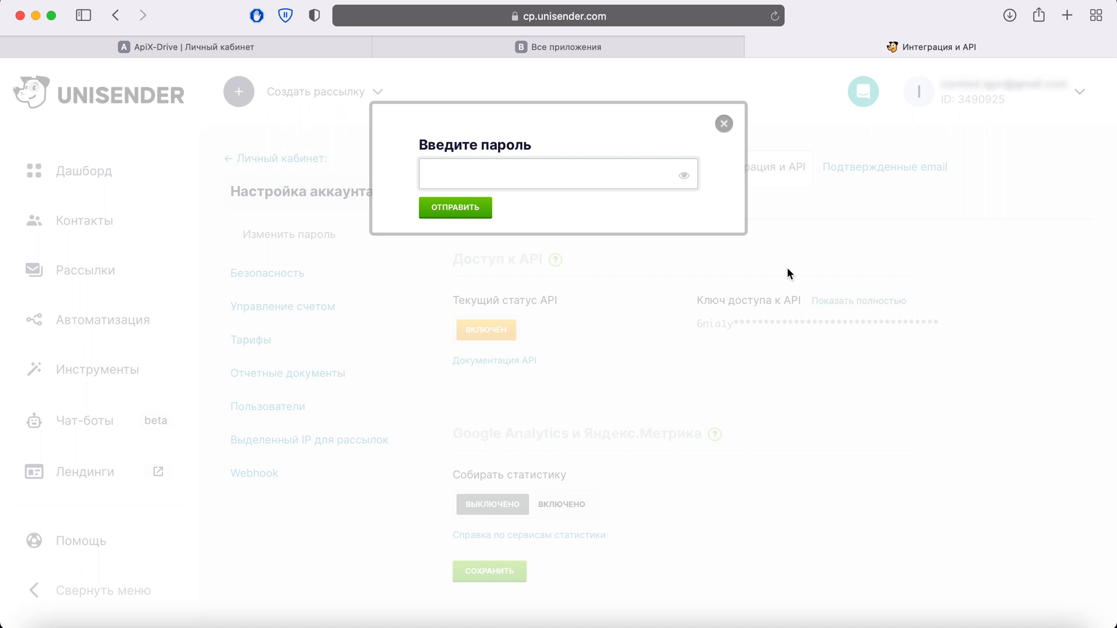
pyautogui.rightClick(532, 181)
pyautogui.click(562, 225)
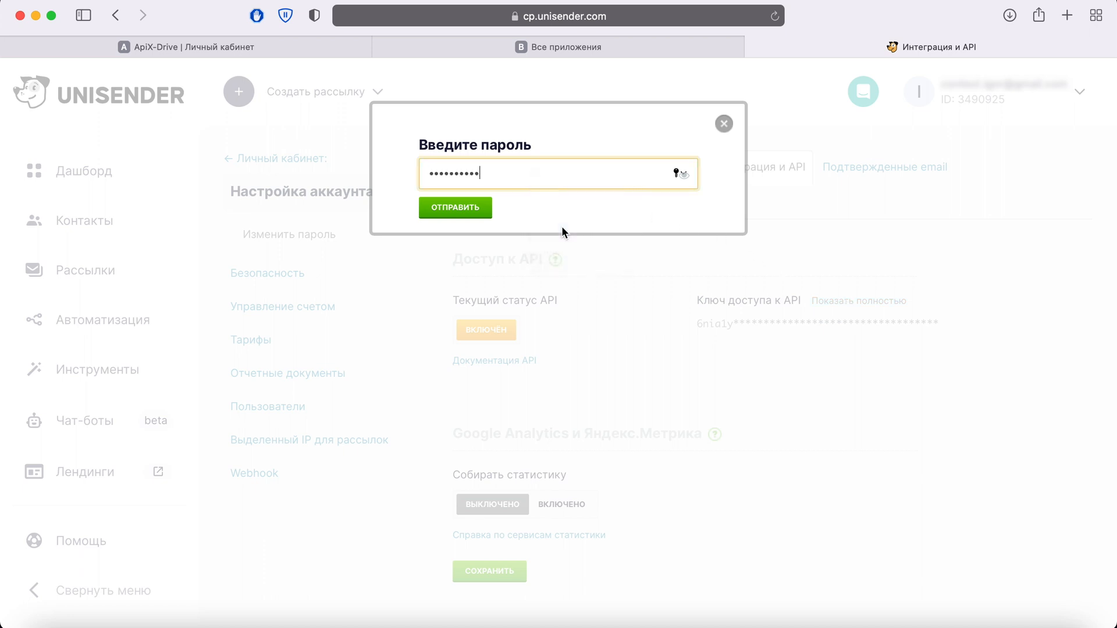
pyautogui.click(468, 208)
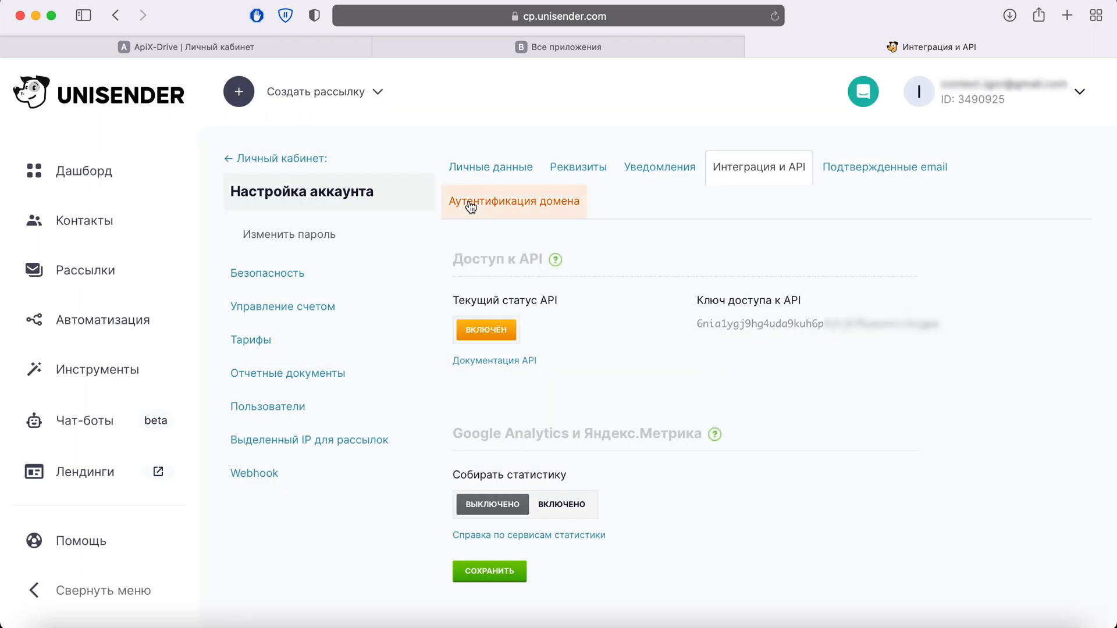
# Copy the Unisender API key into «Ключ API» in ApiX-Drive and save the integration.
pyautogui.moveTo(698, 323); pyautogui.dragTo(911, 335)
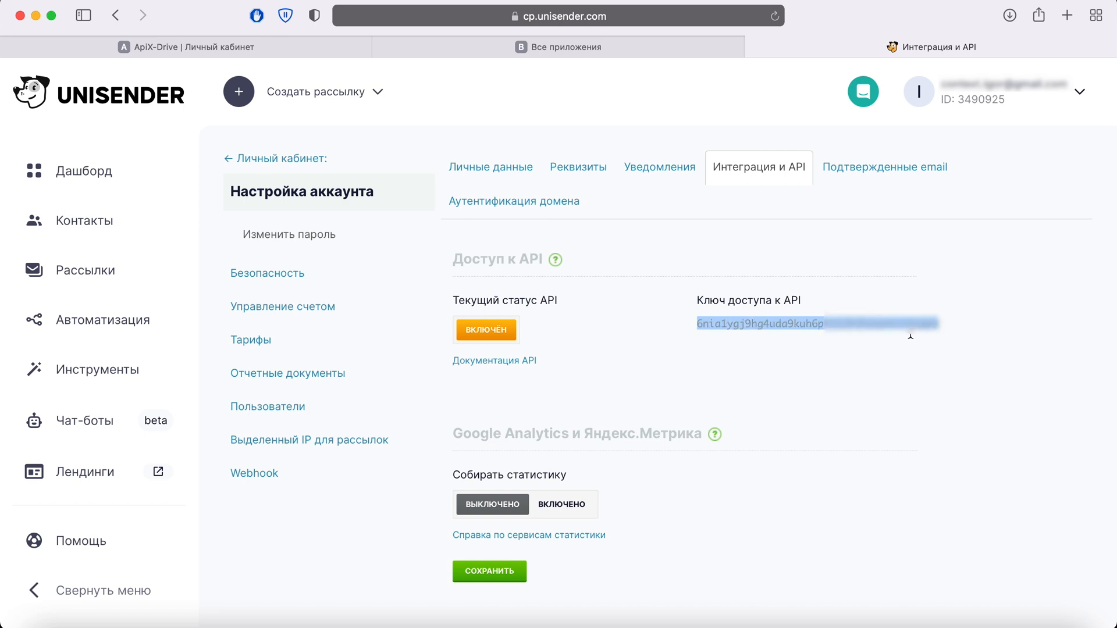
pyautogui.rightClick(886, 330)
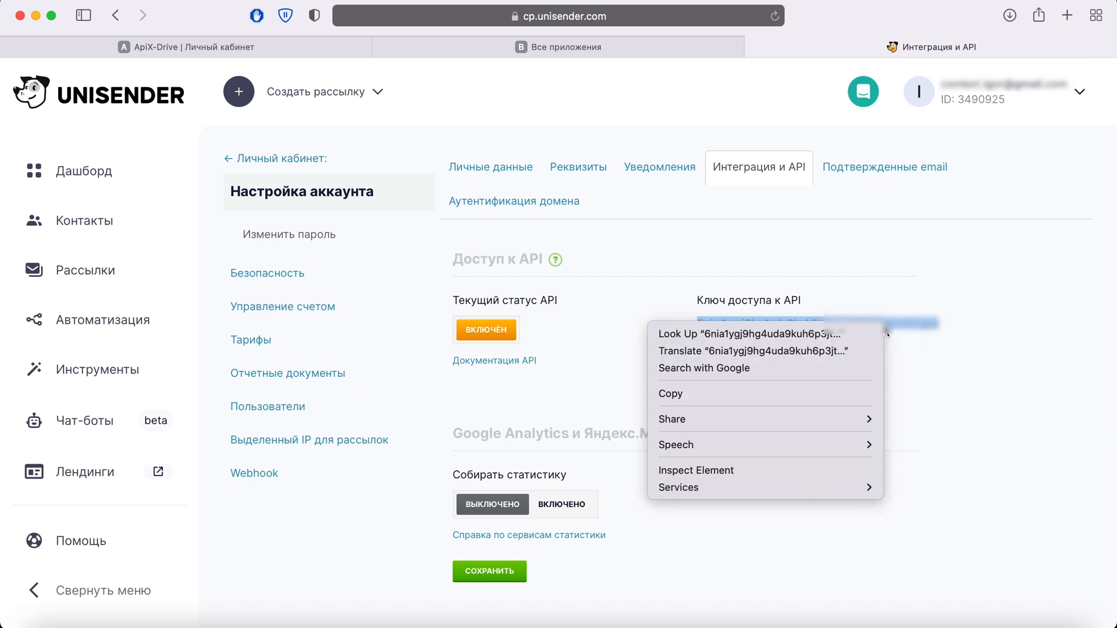
pyautogui.click(826, 392)
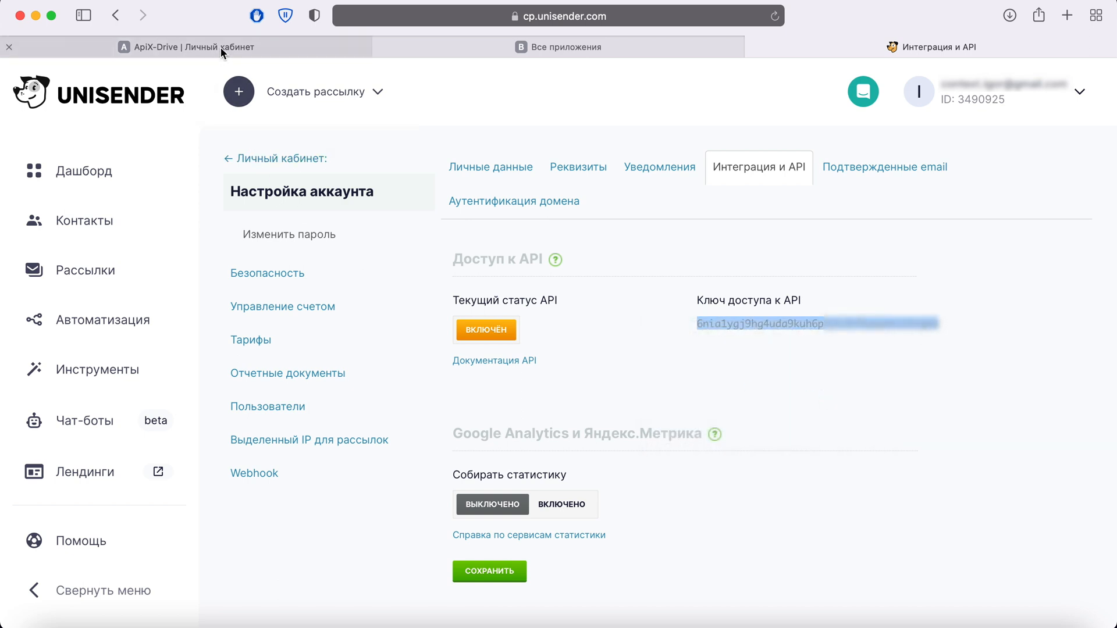
pyautogui.click(221, 47)
pyautogui.rightClick(439, 330)
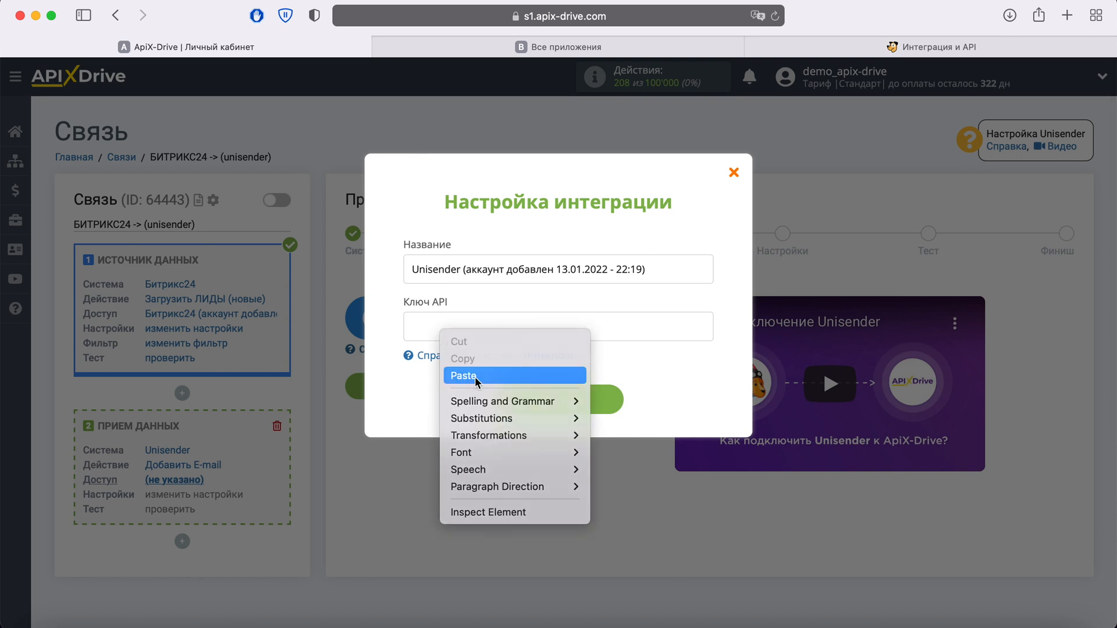
pyautogui.click(475, 376)
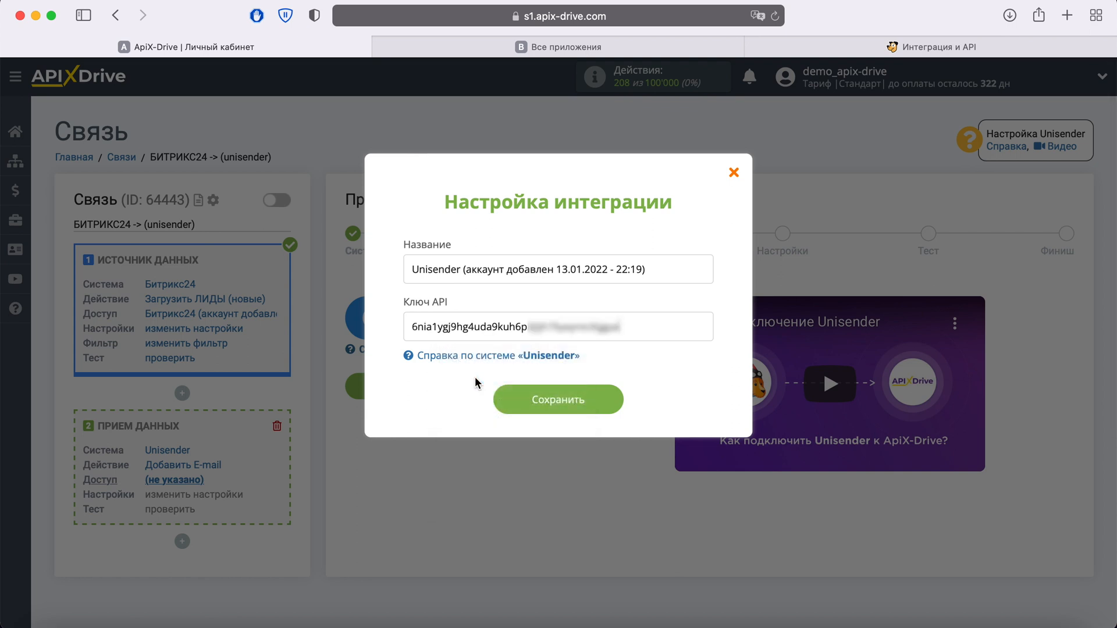
pyautogui.click(615, 400)
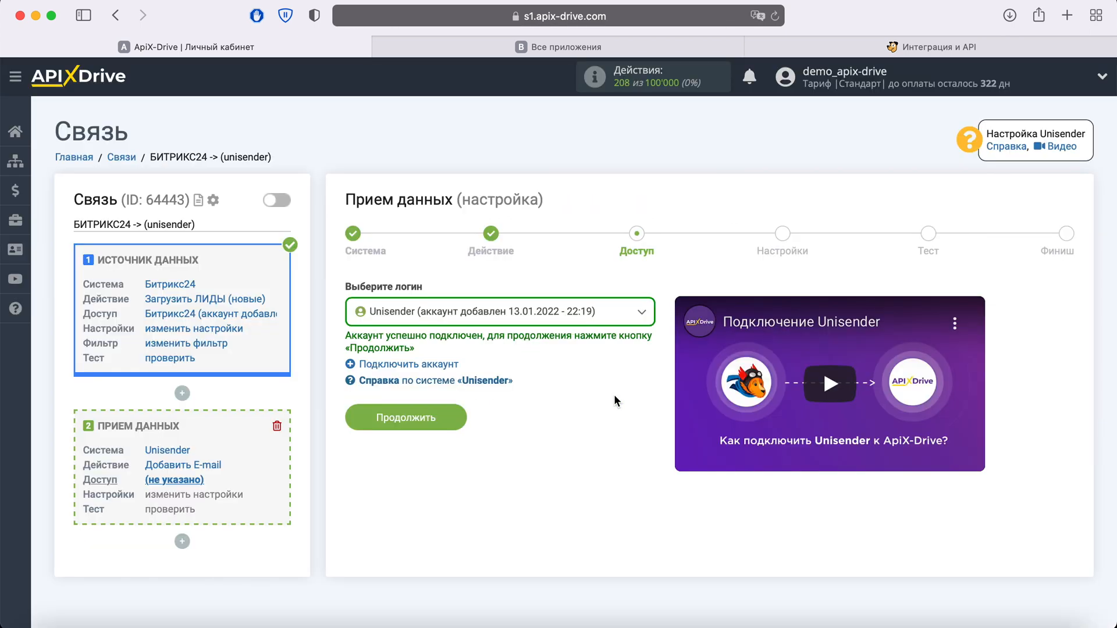
# Choose the newly connected Unisender account as the login and continue to the receiving settings.
pyautogui.click(635, 313)
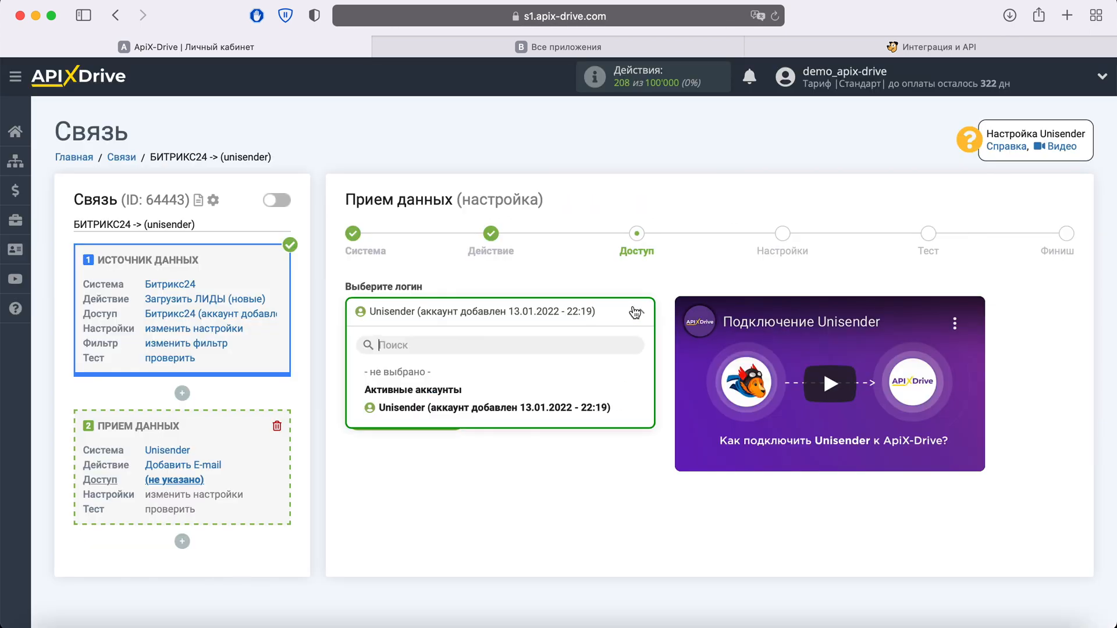
pyautogui.click(554, 407)
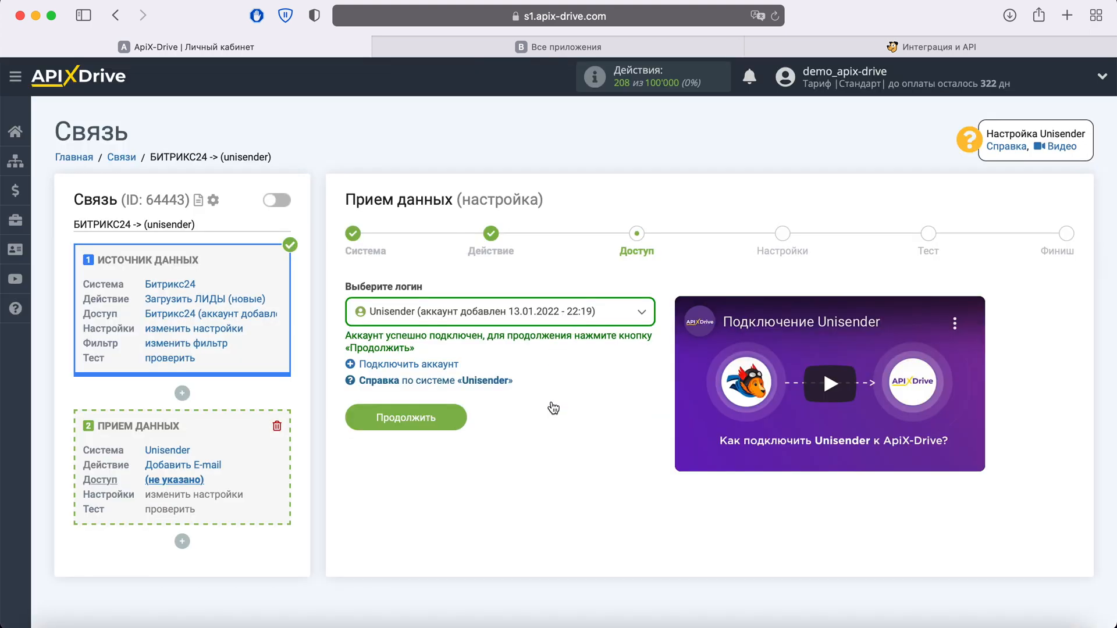
pyautogui.click(459, 417)
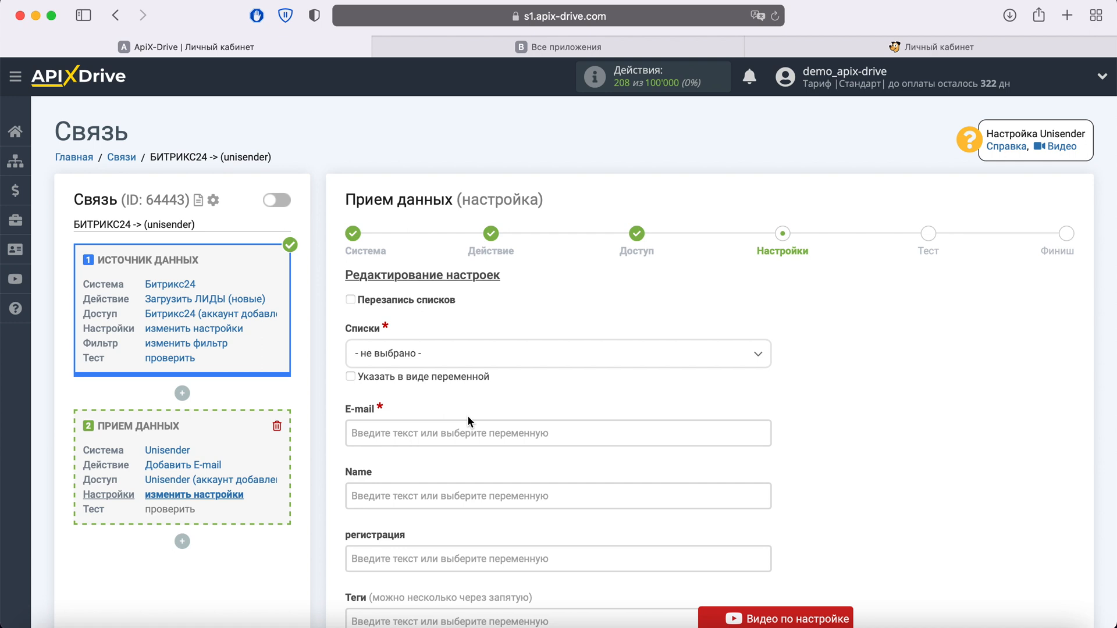
# Set «Списки» to «Лиды из Битрикс24» and assign the Битрикс24 E-mail variable to the E-mail field.
pyautogui.click(459, 358)
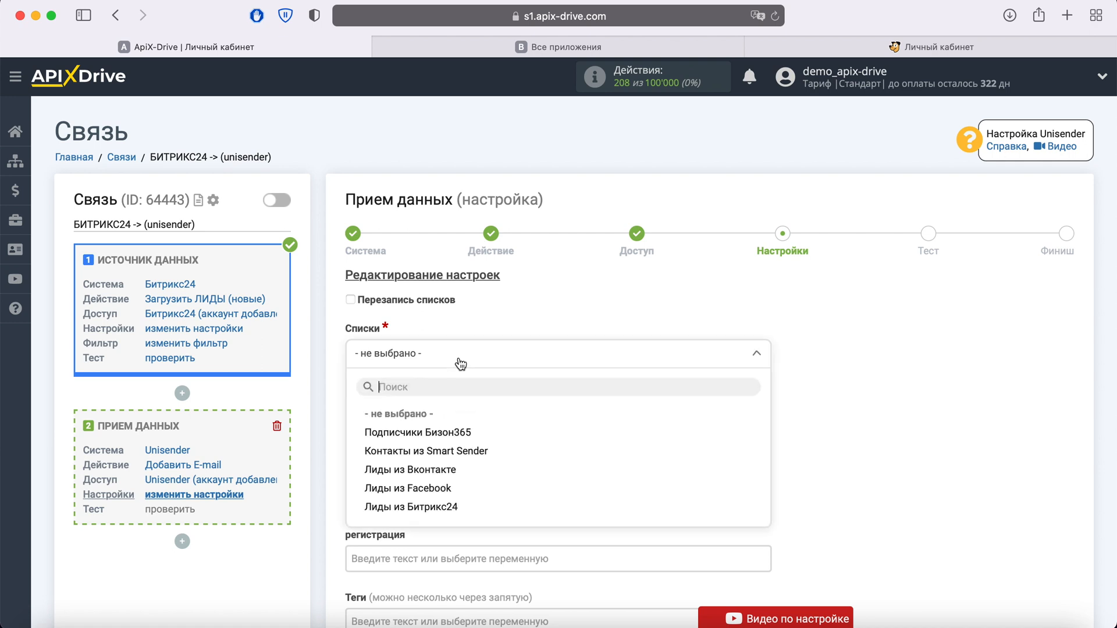
pyautogui.click(445, 507)
pyautogui.scroll(-5, 445, 506)
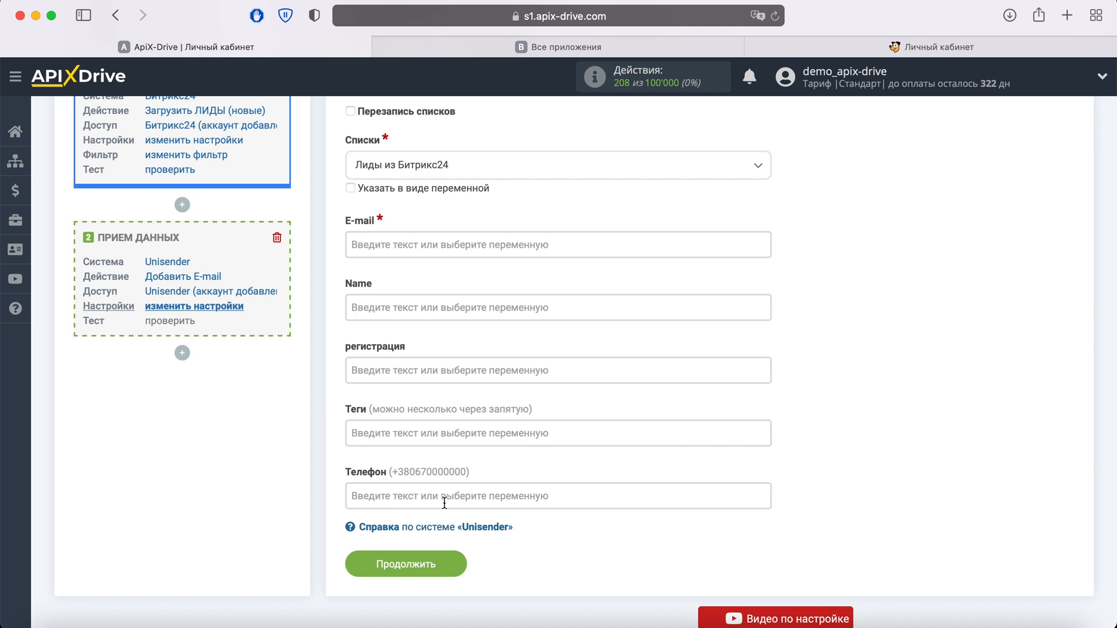
pyautogui.click(381, 250)
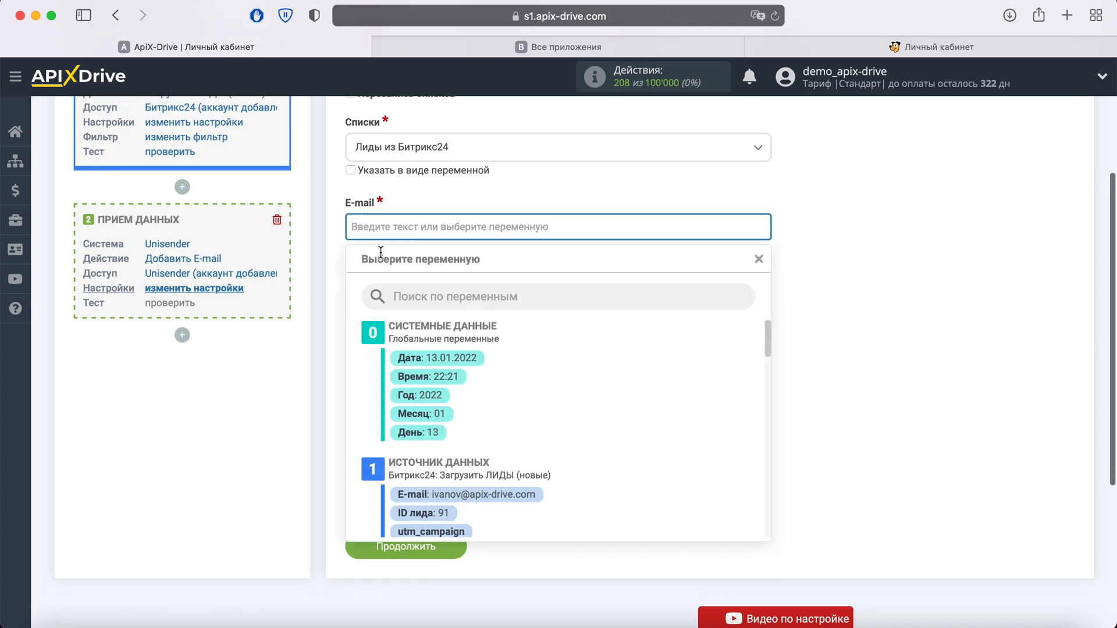
pyautogui.scroll(-3, 668, 302)
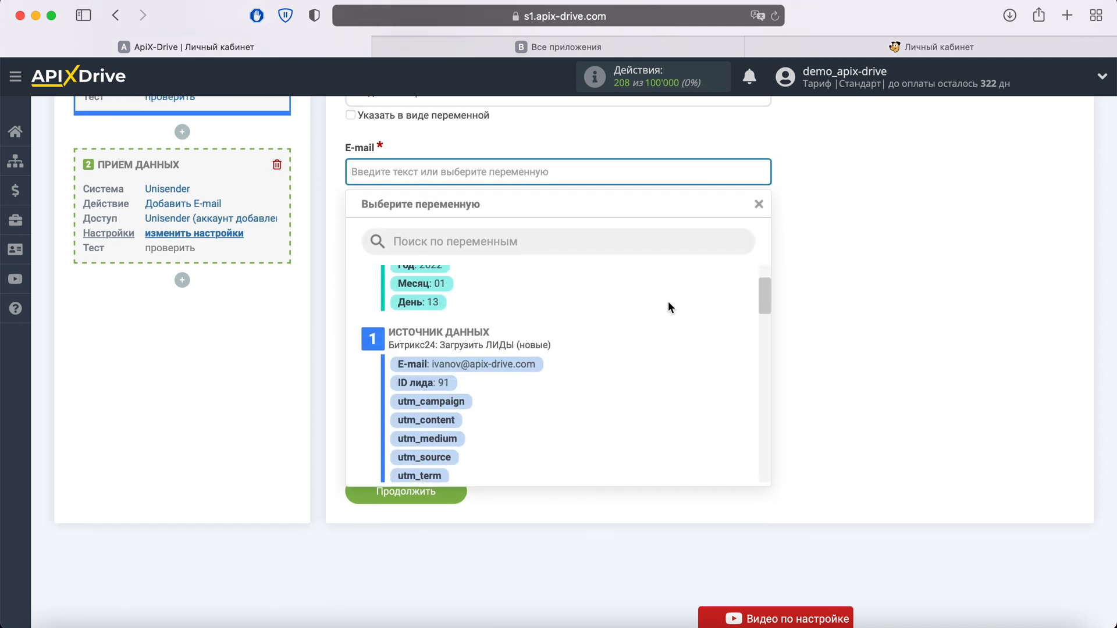
pyautogui.click(537, 370)
# Assign the Битрикс24 variable «Имя» to the Name field and «Название лида» to «Теги».
pyautogui.click(444, 240)
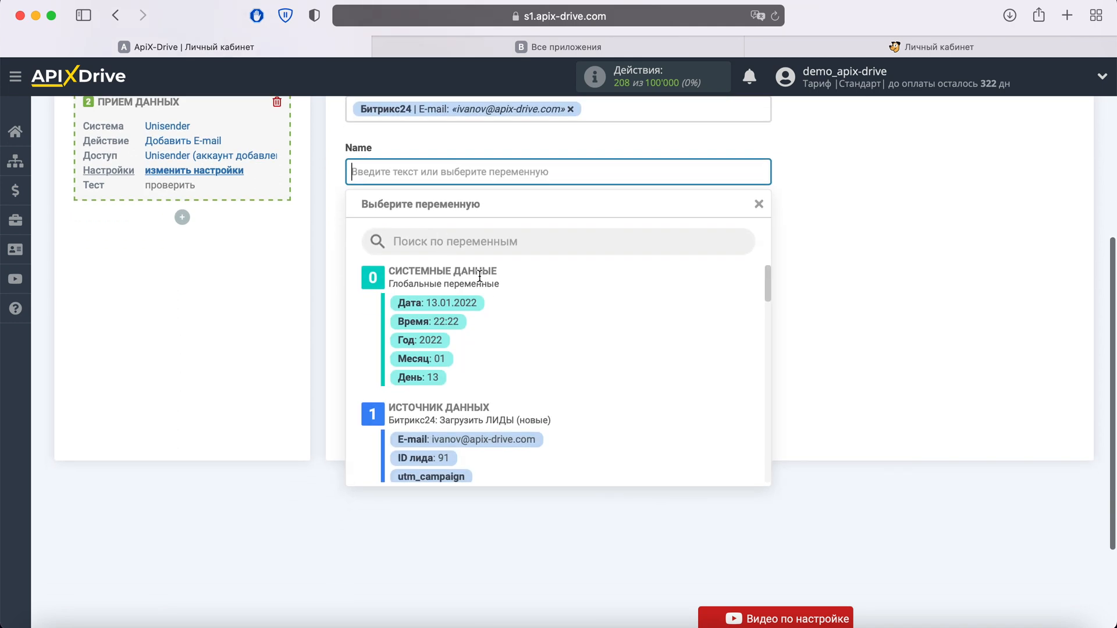
pyautogui.scroll(-8, 634, 362)
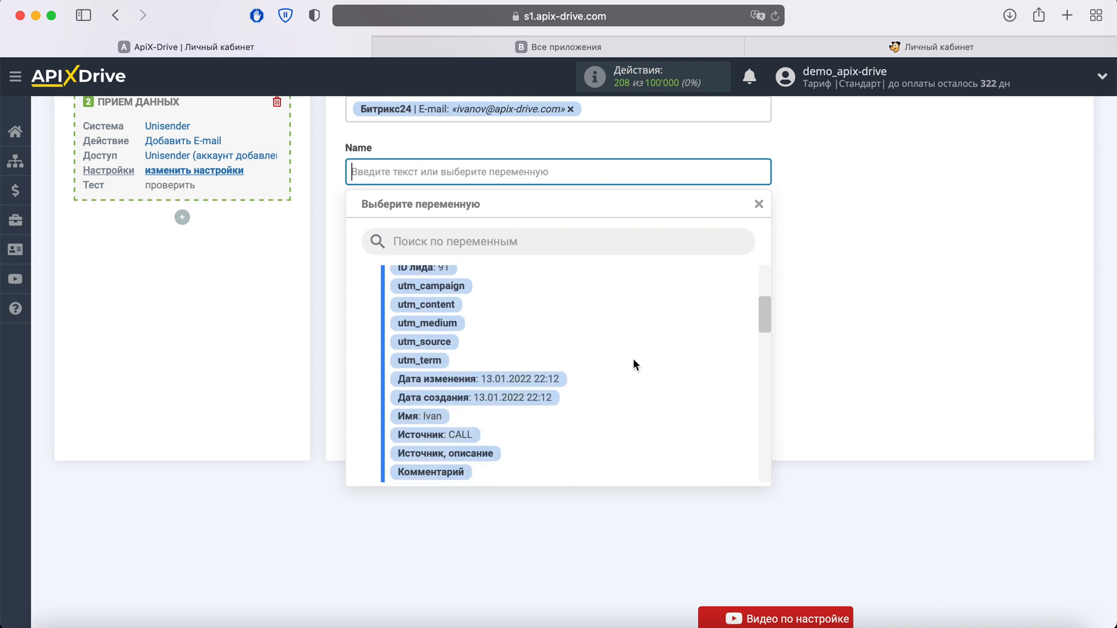
pyautogui.click(428, 361)
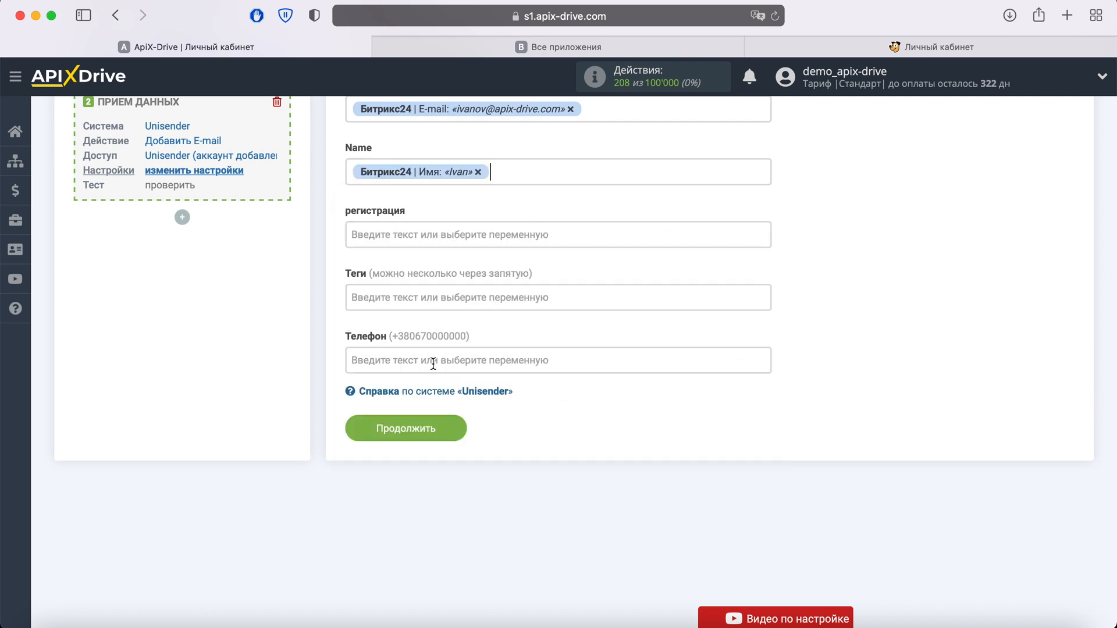
pyautogui.click(421, 300)
pyautogui.scroll(-7, 629, 351)
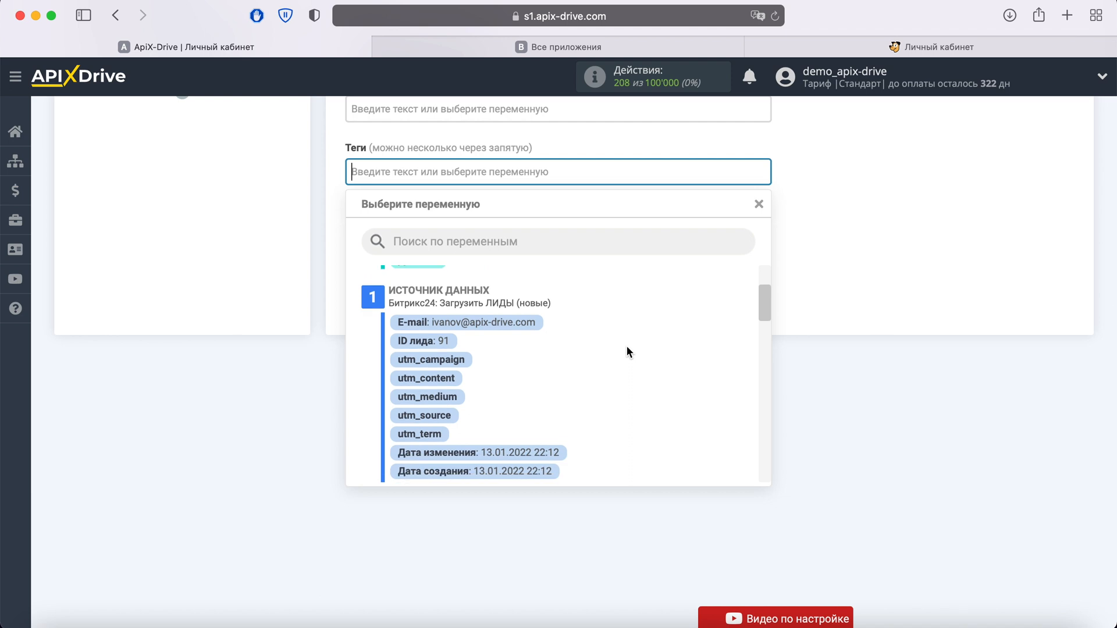
pyautogui.scroll(-3, 627, 348)
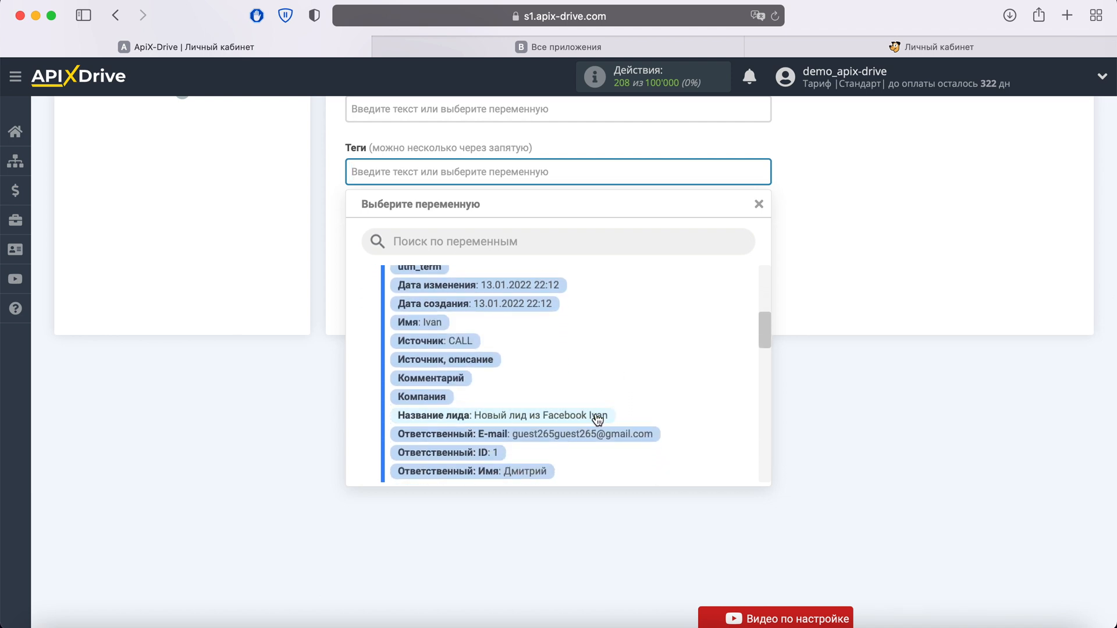
pyautogui.click(598, 417)
# Assign the Битрикс24 variable «Телефон» to the «Телефон» field and «Дата создания» to «регистрация».
pyautogui.click(491, 234)
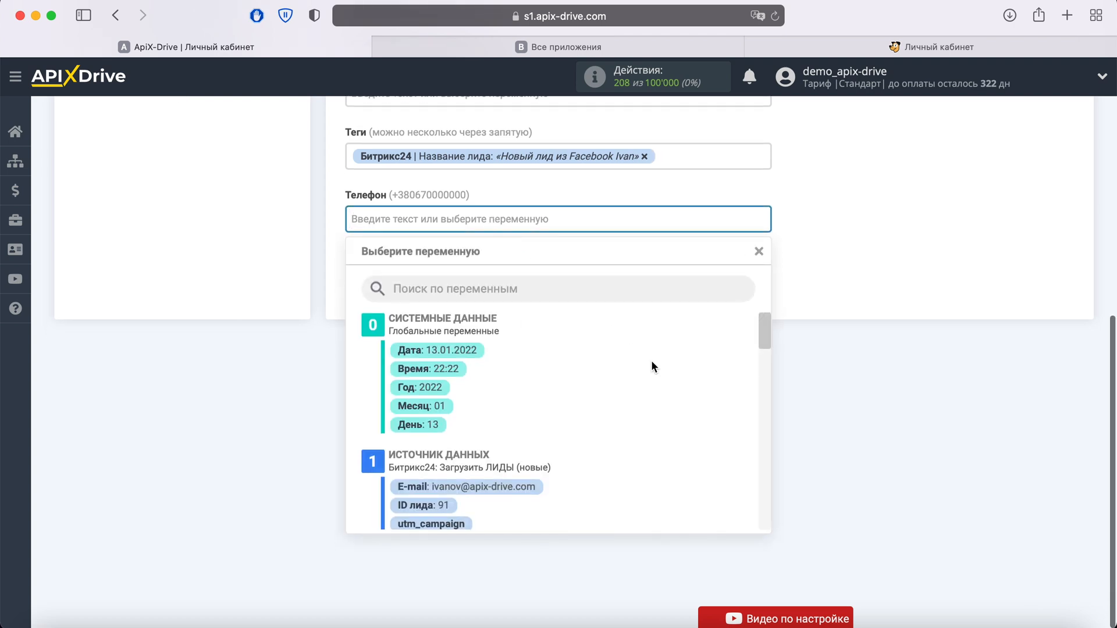
pyautogui.scroll(-3, 670, 376)
pyautogui.scroll(-10, 670, 382)
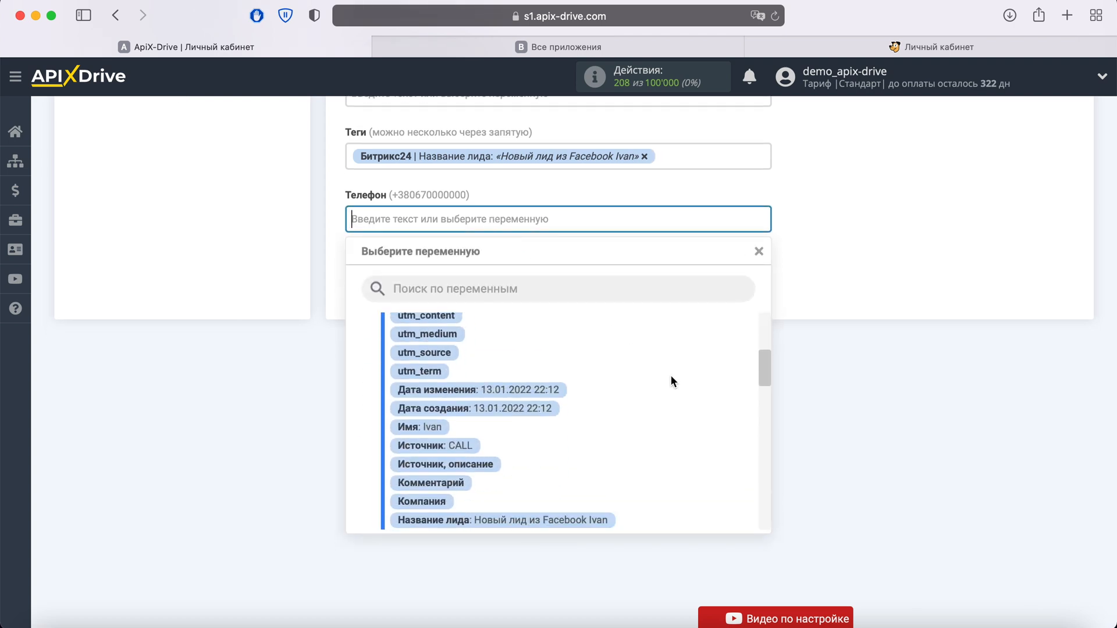
pyautogui.scroll(-3, 672, 382)
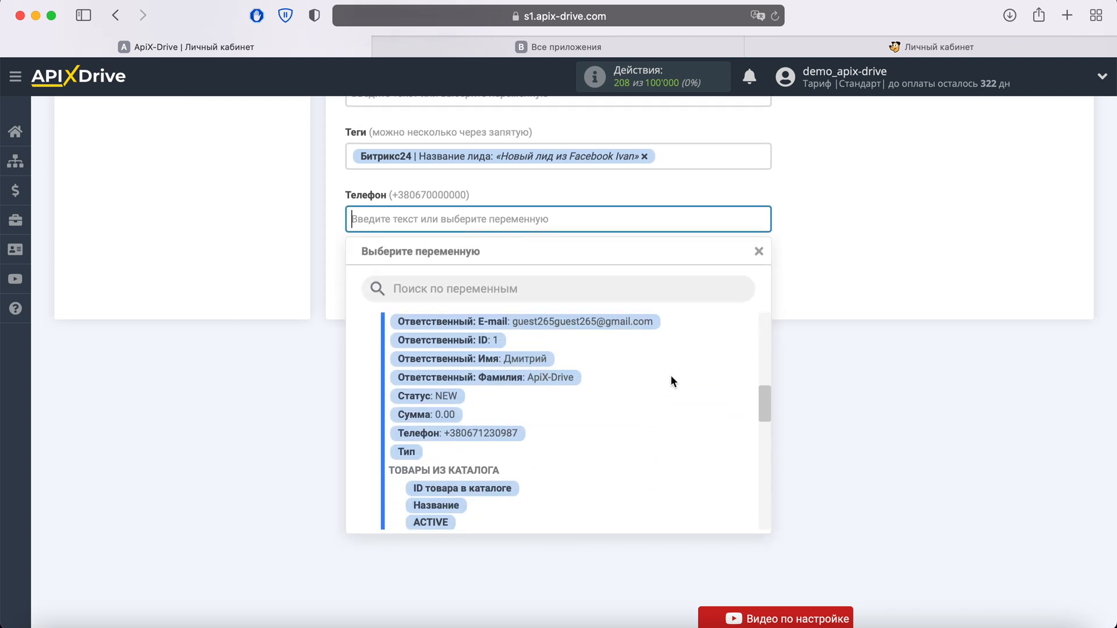
pyautogui.click(503, 433)
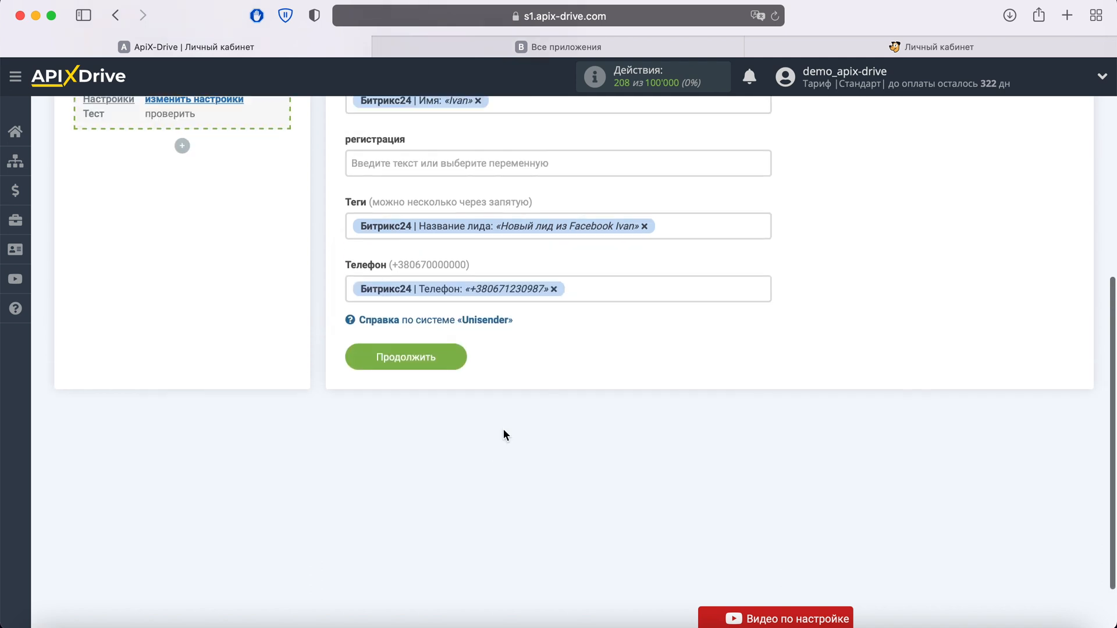
pyautogui.click(433, 166)
pyautogui.scroll(-3, 669, 358)
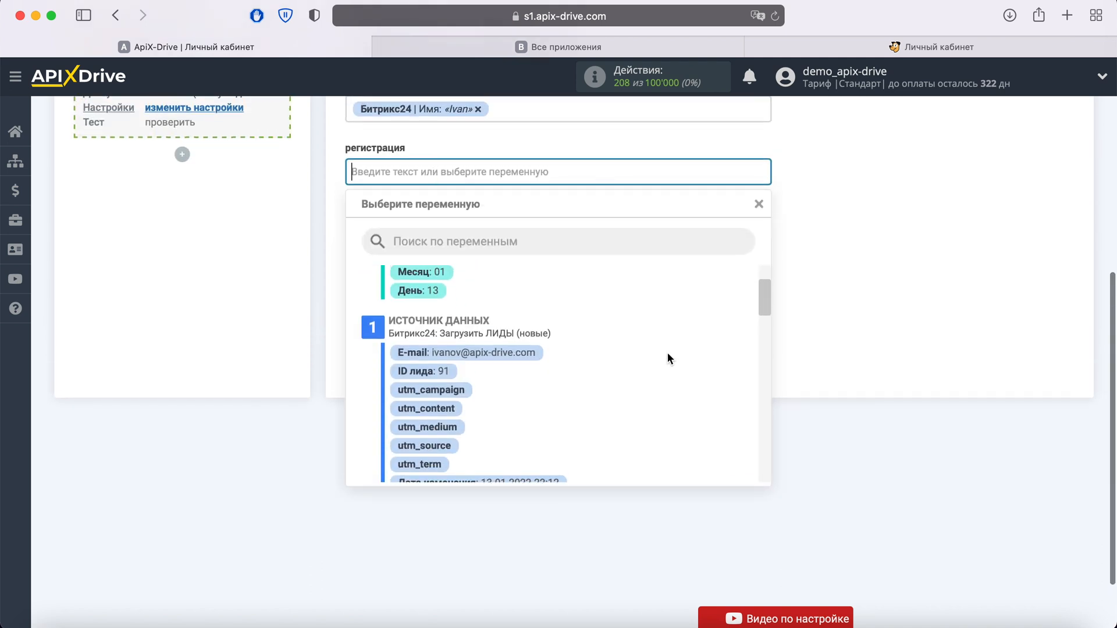
pyautogui.scroll(-2, 668, 352)
pyautogui.click(542, 430)
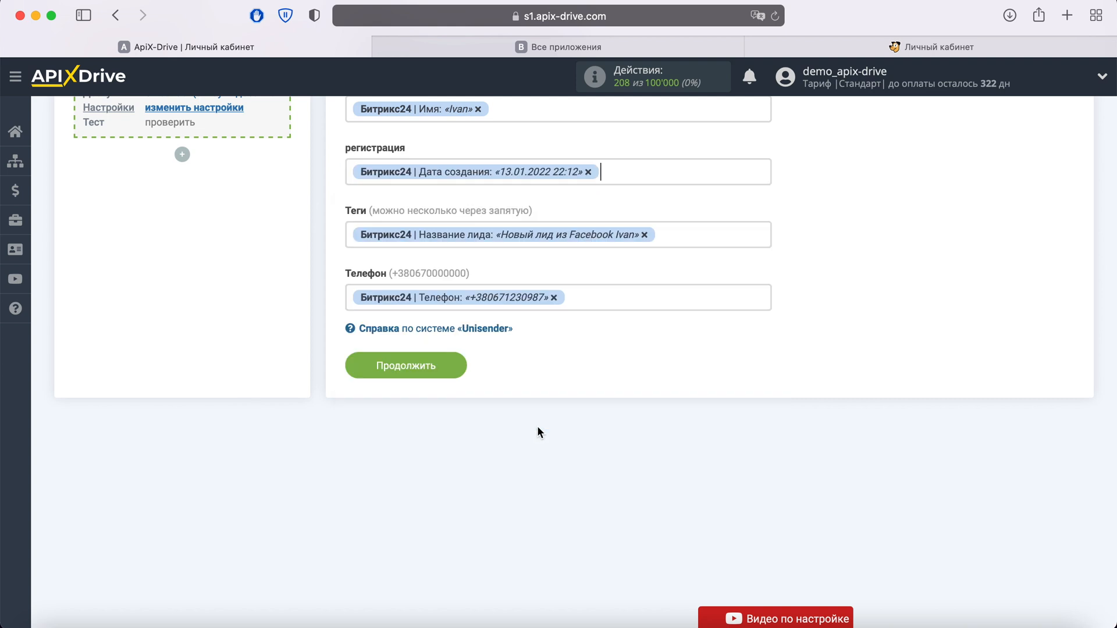
# Continue to the receiving test and send the test data to Unisender.
pyautogui.click(439, 371)
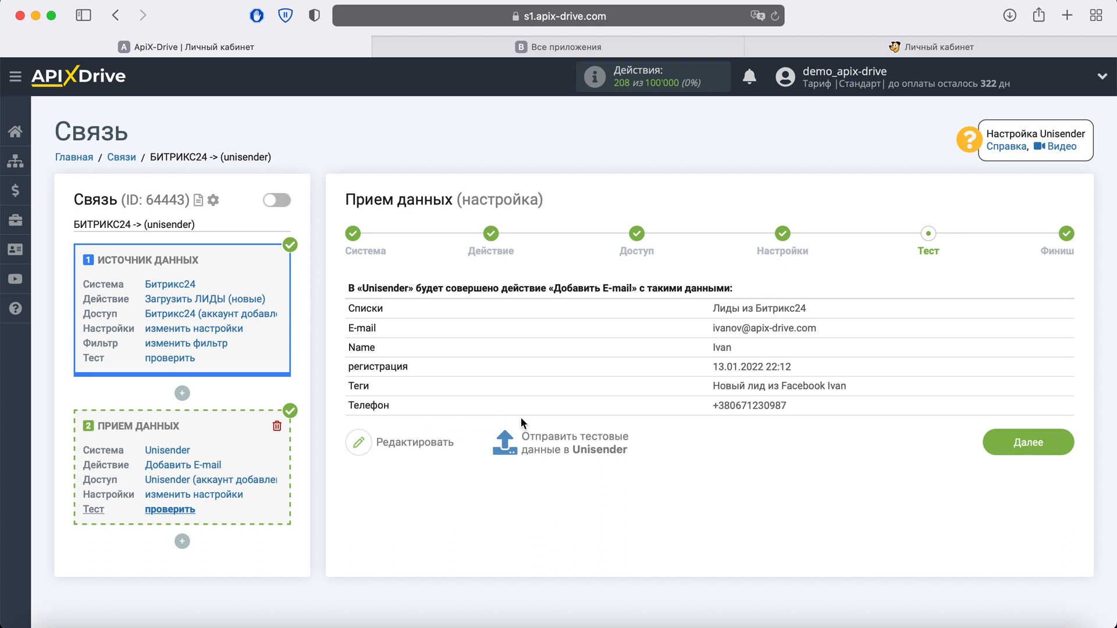
pyautogui.click(559, 437)
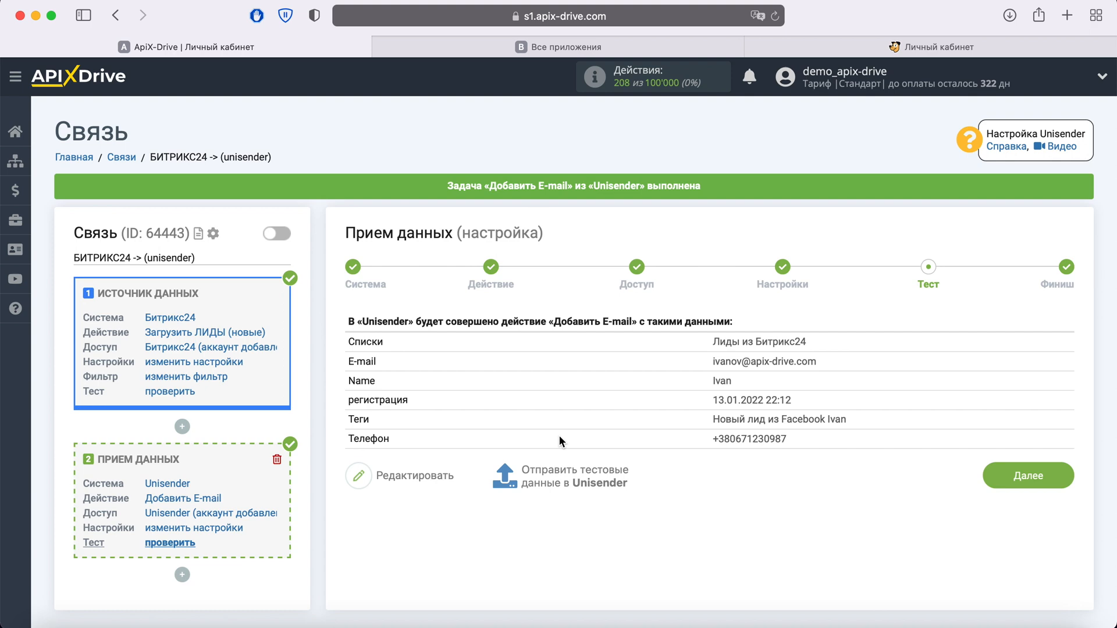
# Switch to Unisender and examine the contact's fields, tag and list membership in the contact list «Лиды из Битрикс24».
pyautogui.click(777, 47)
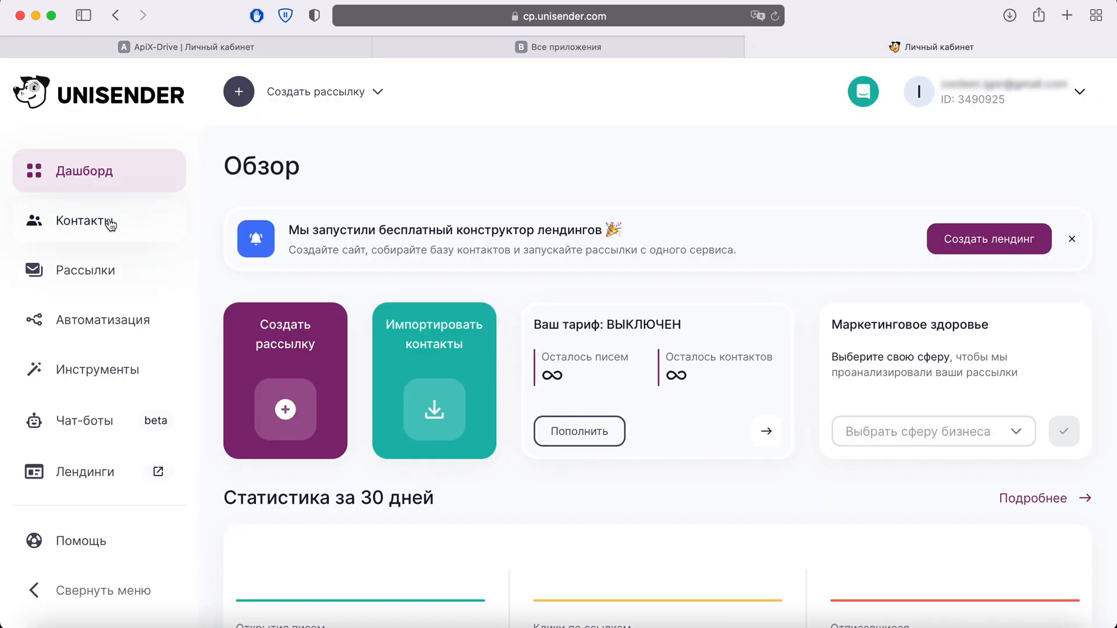
pyautogui.click(90, 222)
pyautogui.click(324, 153)
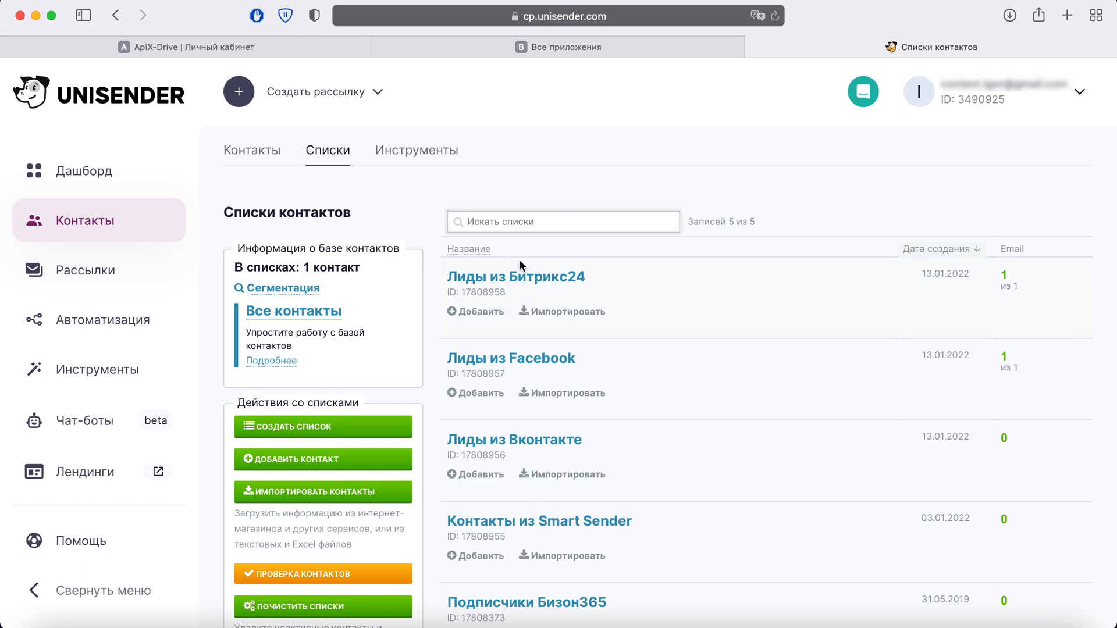
pyautogui.click(535, 278)
pyautogui.click(534, 278)
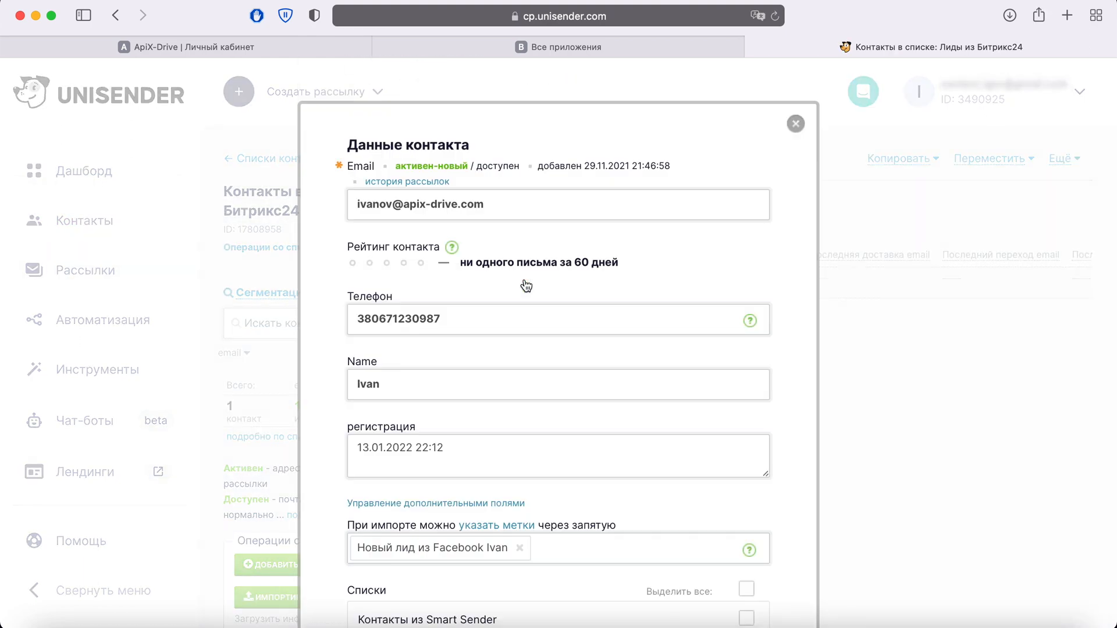
pyautogui.scroll(-2, 525, 280)
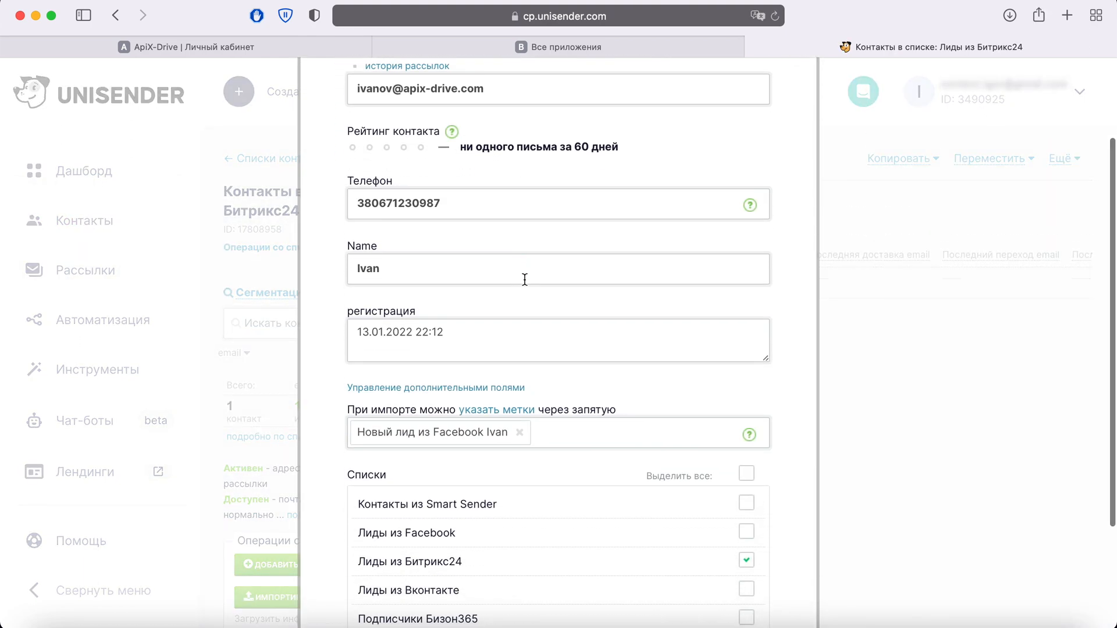
pyautogui.scroll(-3, 525, 280)
pyautogui.scroll(5, 524, 279)
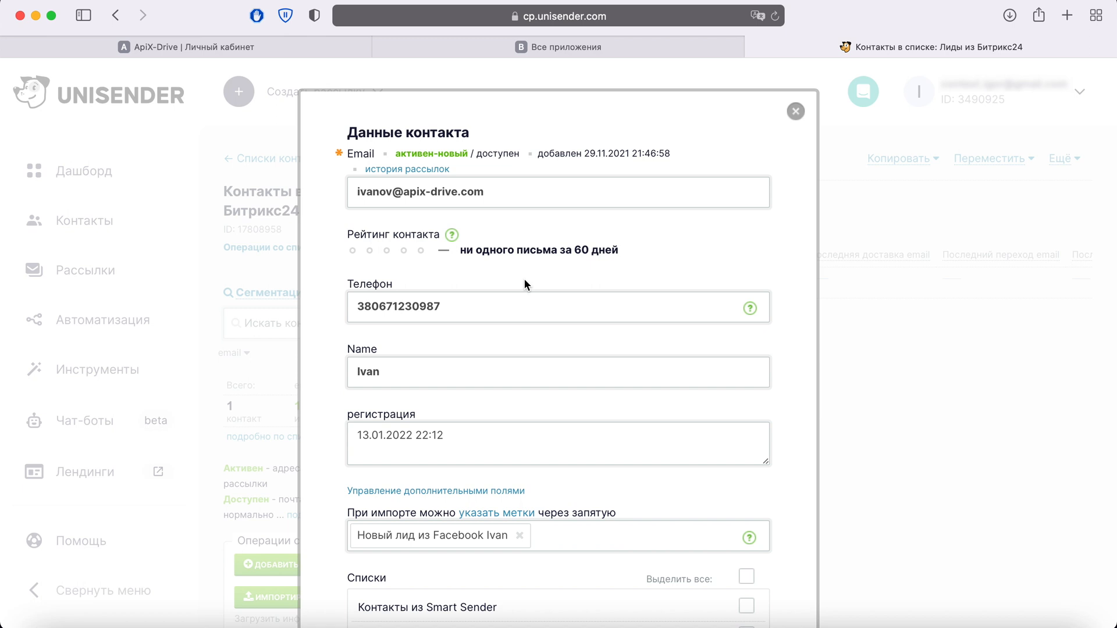
# Return to ApiX-Drive, finish the data-receiving setup and enable auto-update for the connection.
pyautogui.click(192, 47)
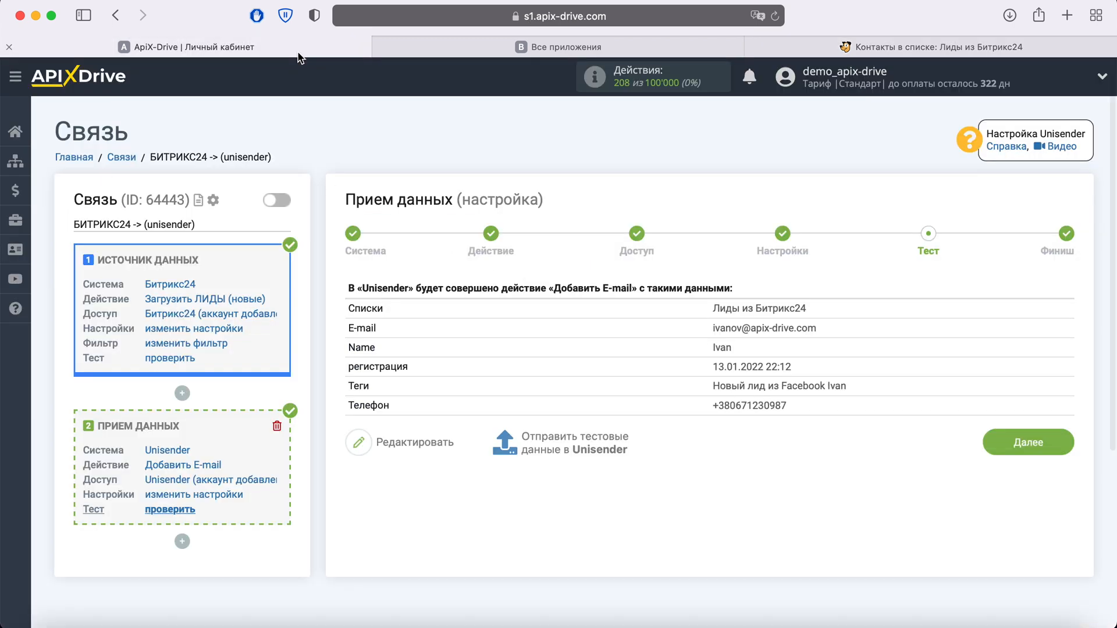
pyautogui.click(1065, 443)
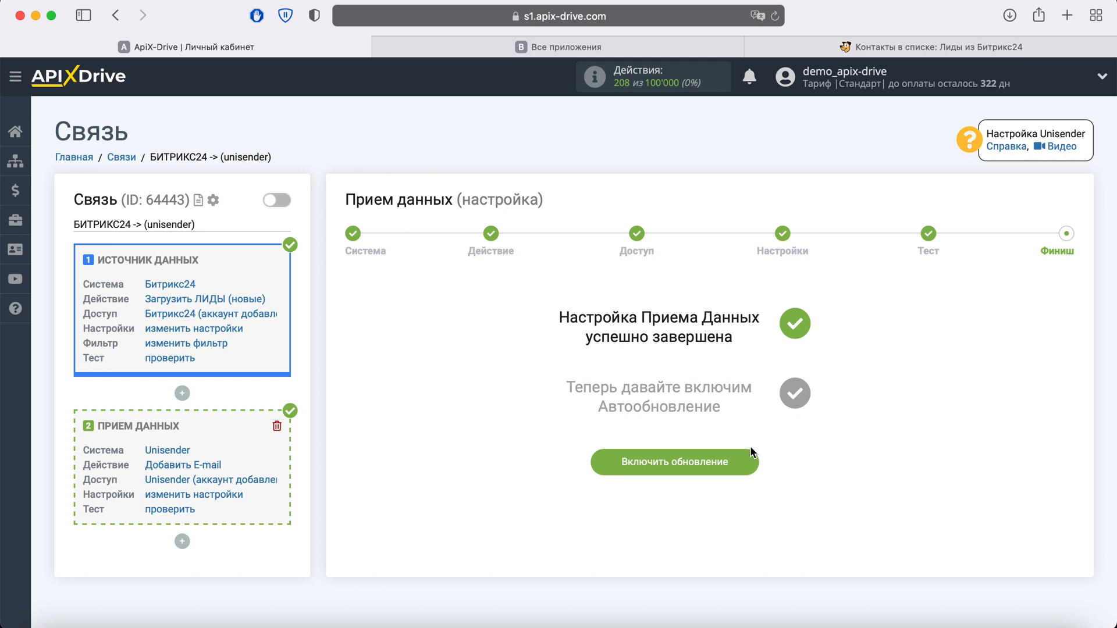
pyautogui.click(738, 465)
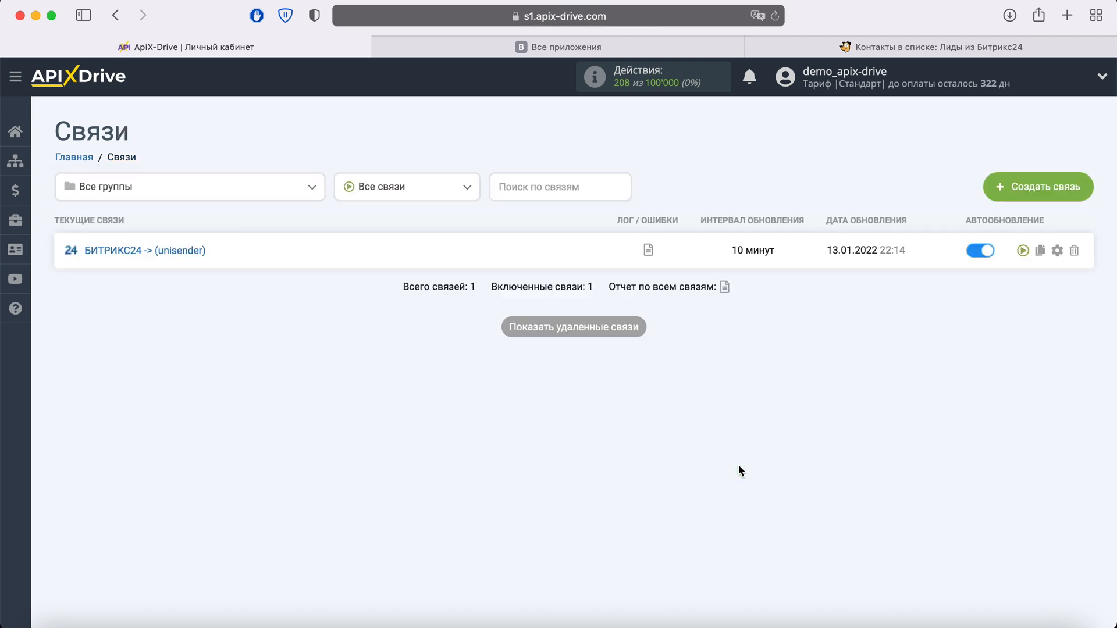
# Set the update interval of the «БИТРИКС24 -> (unisender)» connection to 5 минут and save its settings.
pyautogui.click(1057, 249)
pyautogui.click(665, 360)
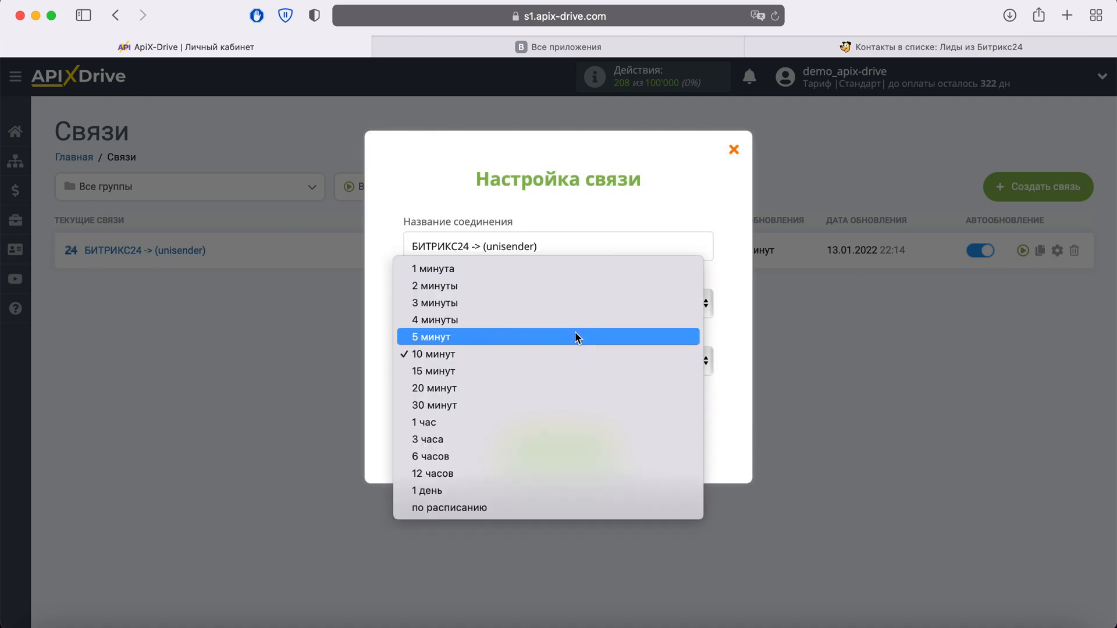
pyautogui.click(576, 337)
pyautogui.click(604, 448)
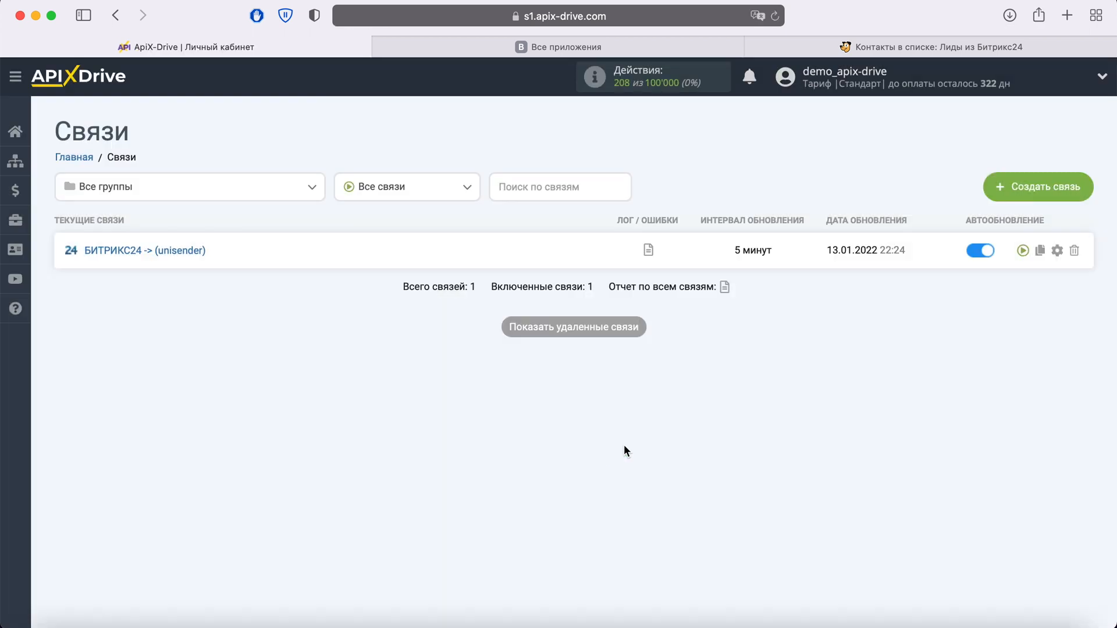